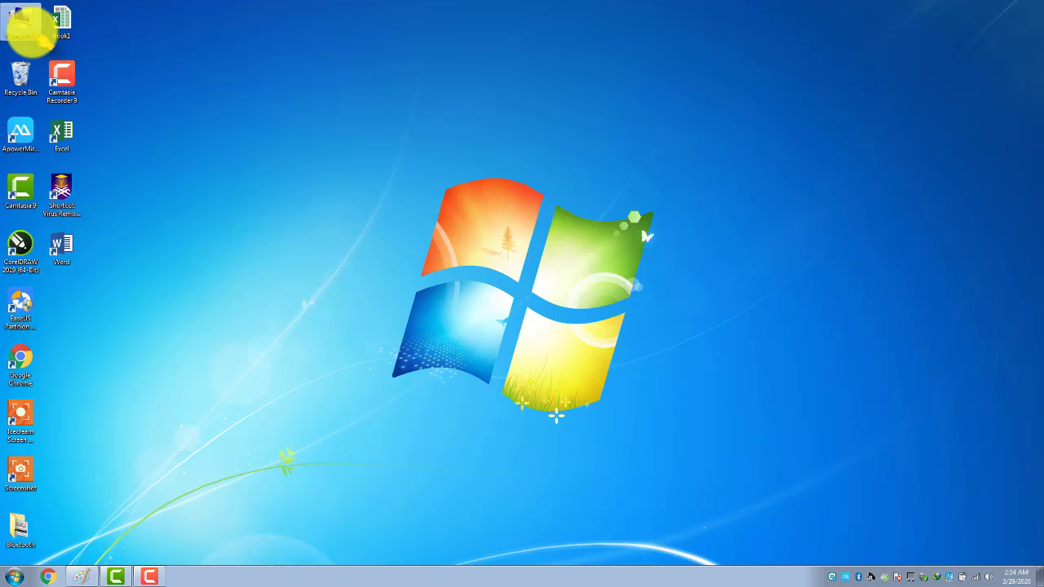
- Examine the capacity and free space of local disks C:, D: and E: in the Computer window, and close it
{"action": "double_click", "coordinate": [26, 26]}
{"action": "left_click", "coordinate": [188, 82]}
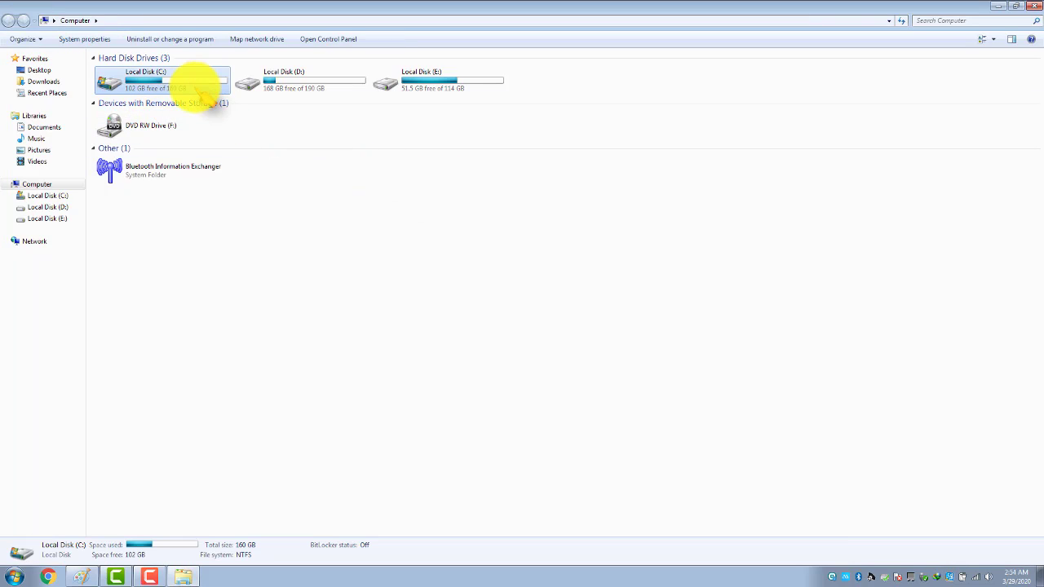
{"action": "left_click", "coordinate": [345, 86]}
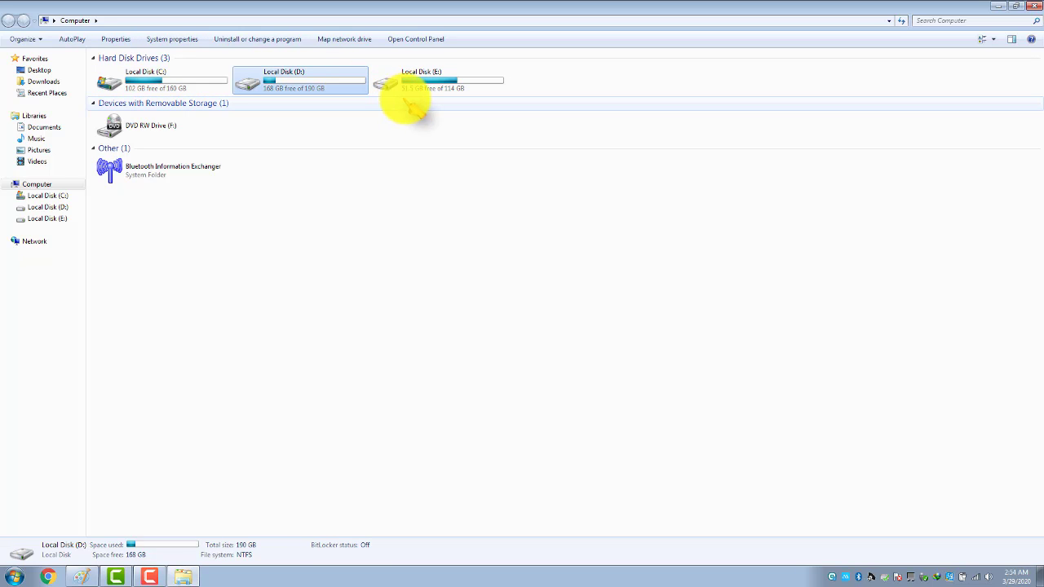
{"action": "left_click", "coordinate": [463, 85]}
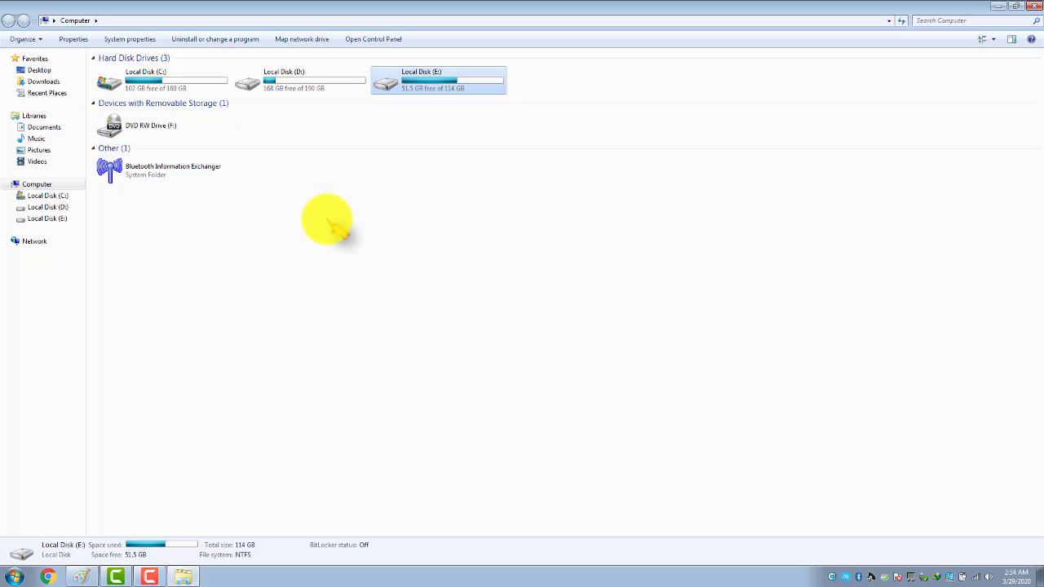
{"action": "left_click", "coordinate": [163, 81]}
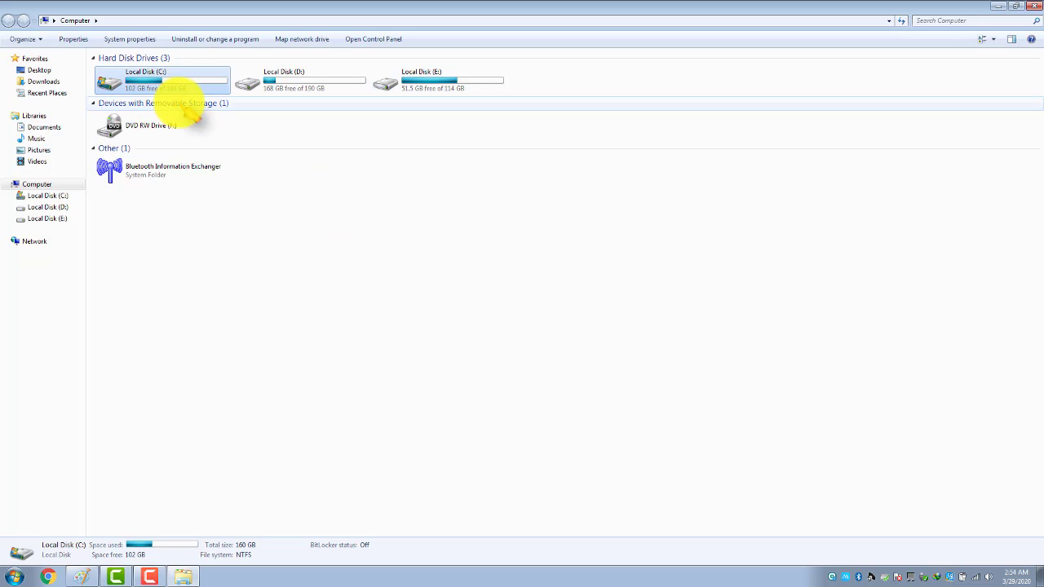
{"action": "left_click", "coordinate": [1032, 6]}
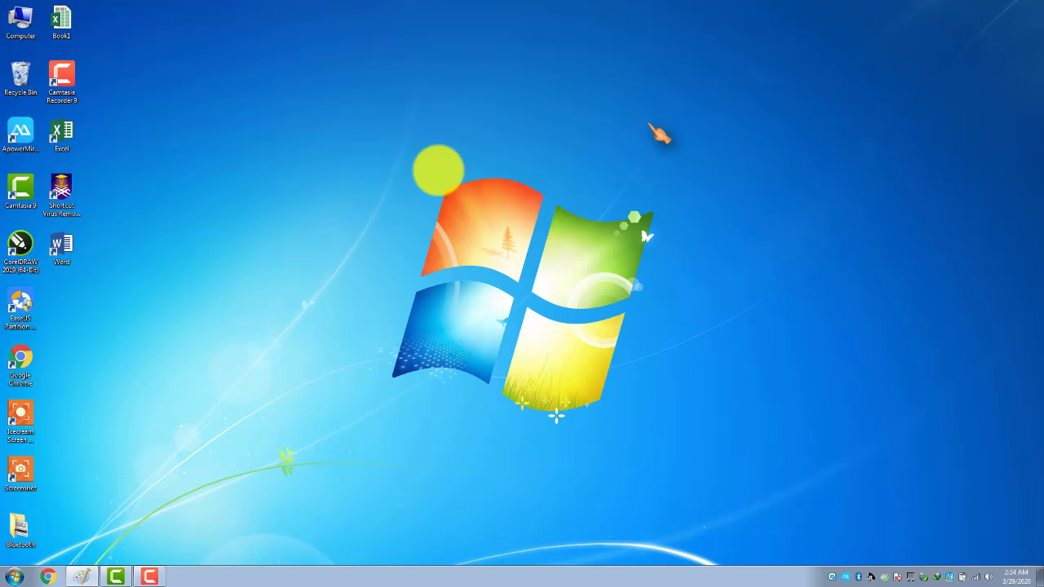
{"action": "right_click", "coordinate": [304, 193]}
{"action": "right_click", "coordinate": [350, 222]}
{"action": "left_click", "coordinate": [398, 252]}
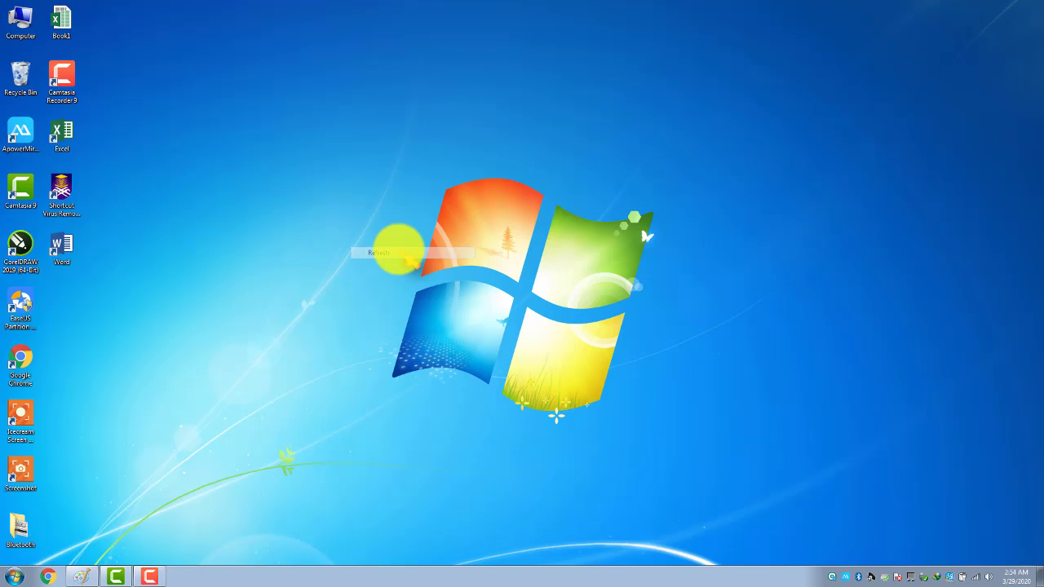
{"action": "right_click", "coordinate": [234, 216]}
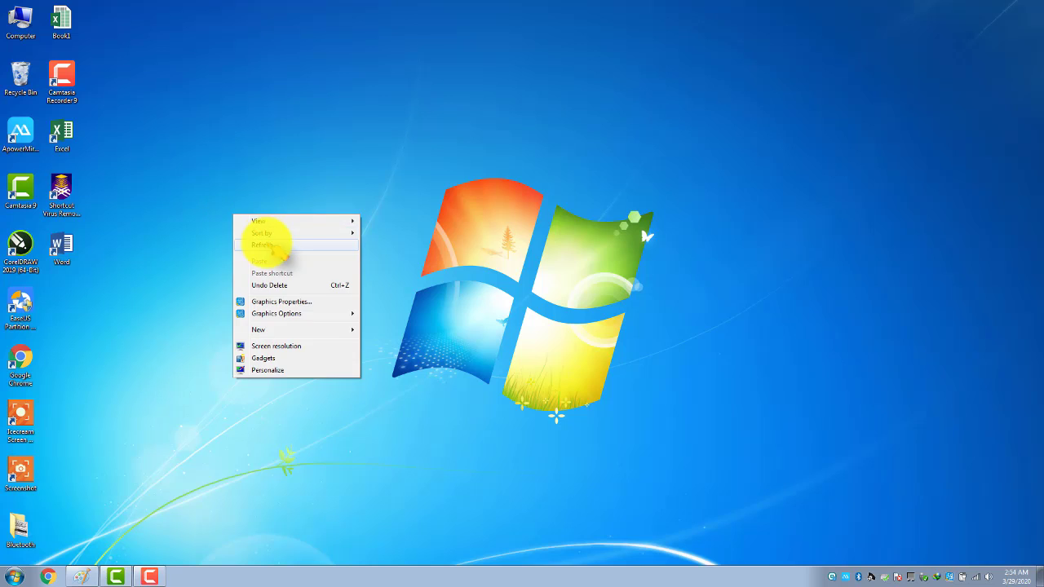
{"action": "right_click", "coordinate": [268, 244]}
{"action": "right_click", "coordinate": [301, 279]}
{"action": "left_click", "coordinate": [332, 307]}
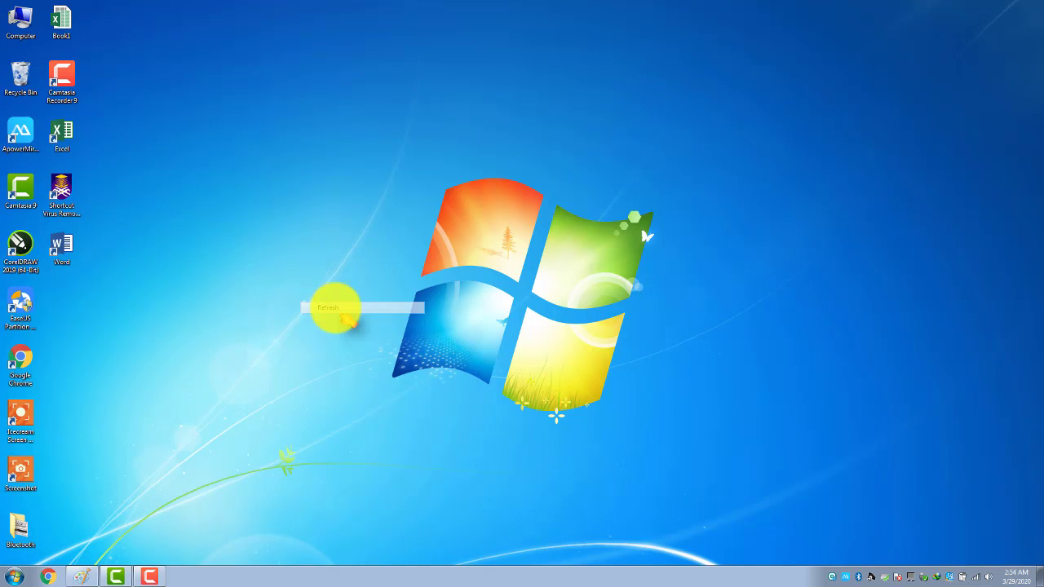
{"action": "right_click", "coordinate": [214, 192]}
{"action": "left_click", "coordinate": [248, 225]}
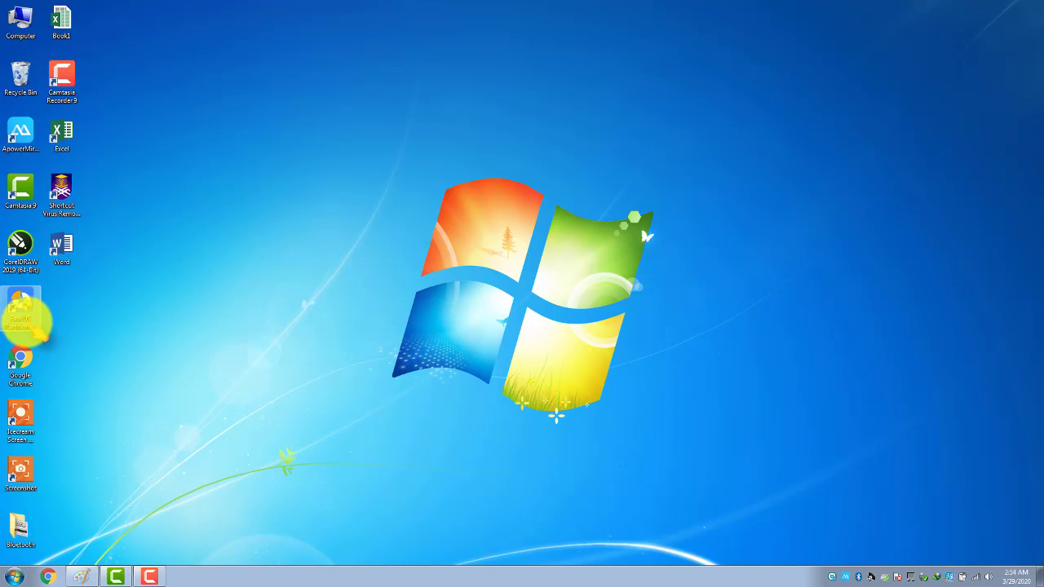
- Launch EaseUS Partition Master 13.5 from the desktop and dismiss its update notice
{"action": "left_click", "coordinate": [22, 314]}
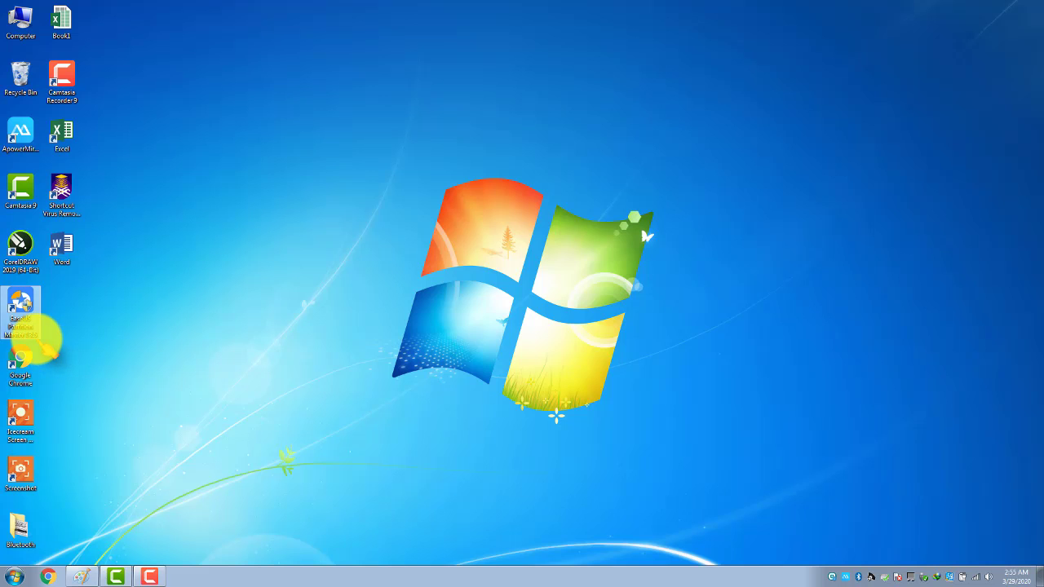
{"action": "right_click", "coordinate": [31, 326]}
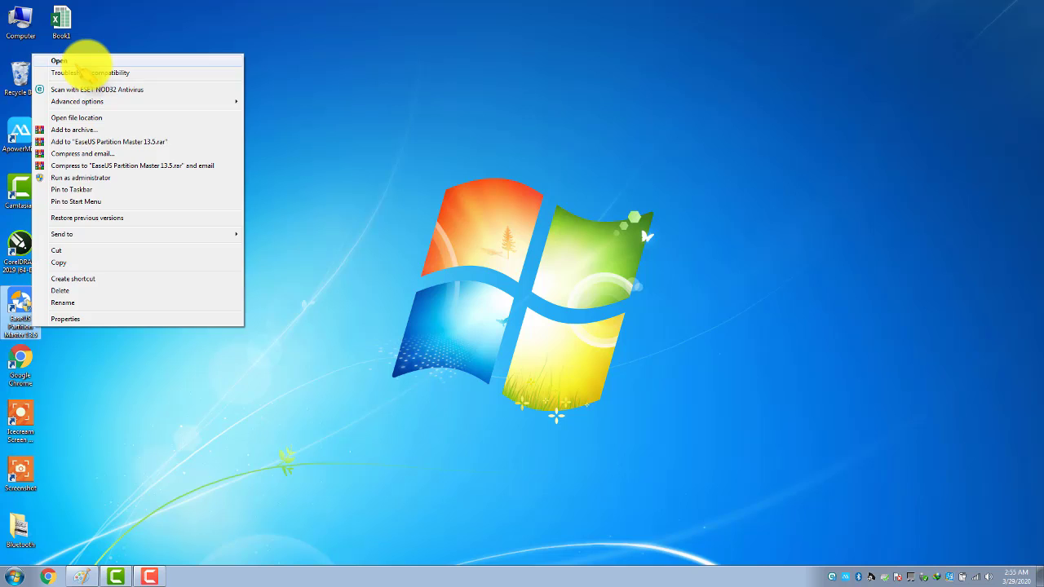
{"action": "left_click", "coordinate": [81, 61]}
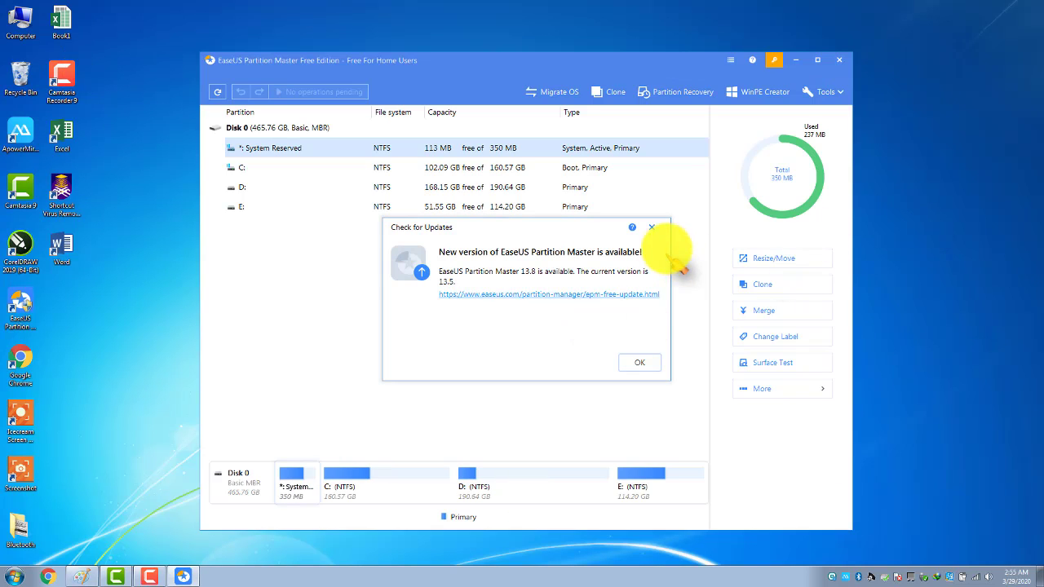
{"action": "left_click", "coordinate": [652, 227]}
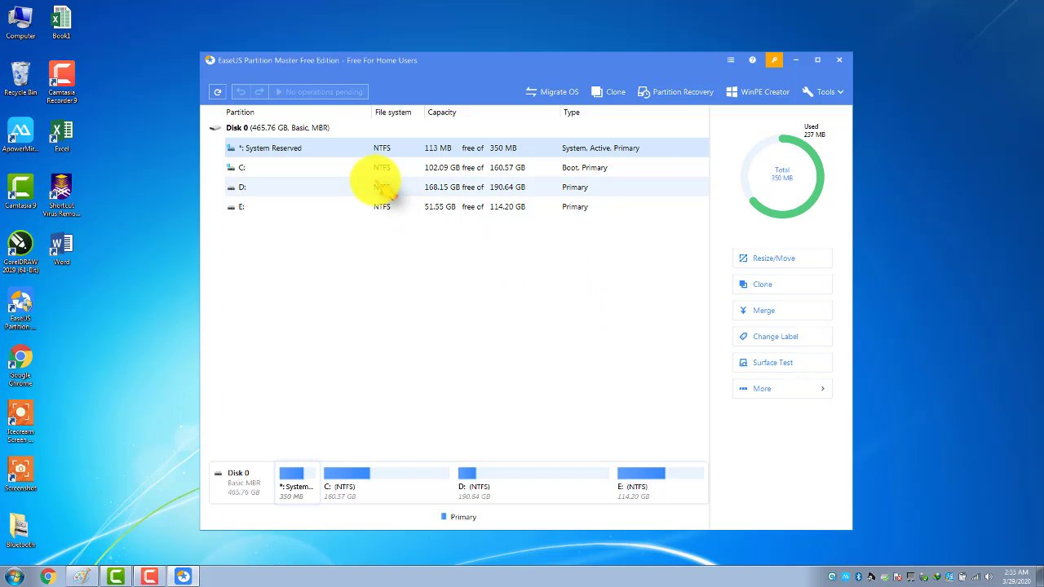
- Compare the used and free space of partitions C:, D: and E: on Disk 0
{"action": "left_click", "coordinate": [383, 171]}
{"action": "left_click", "coordinate": [405, 210]}
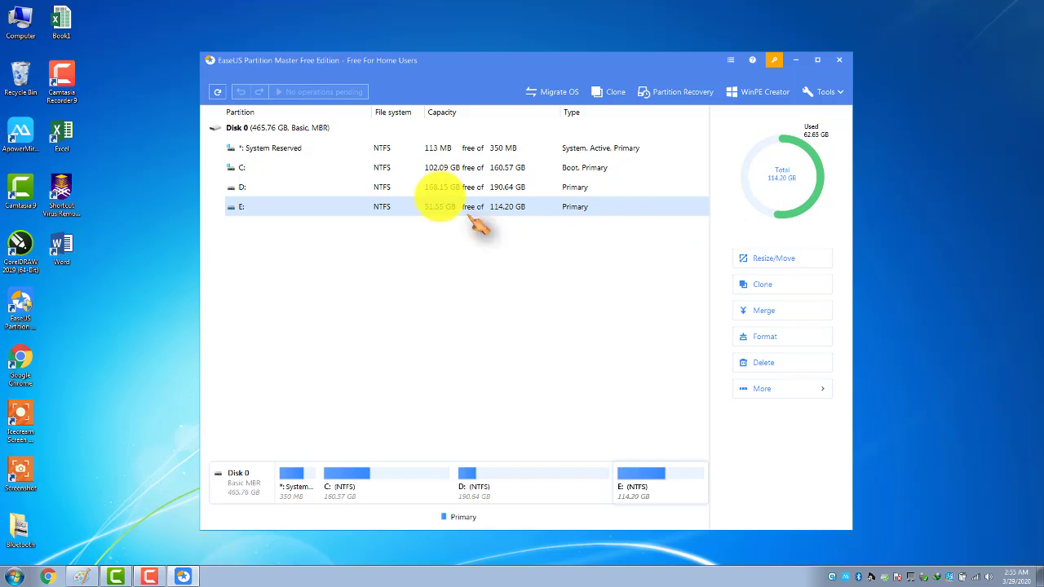
{"action": "left_click", "coordinate": [401, 193]}
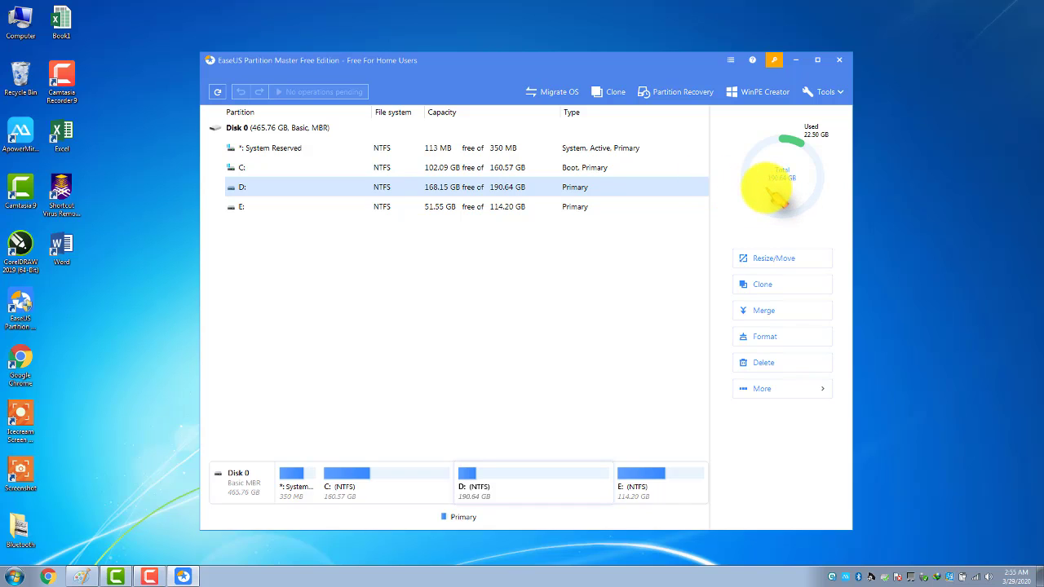
{"action": "left_click", "coordinate": [412, 210]}
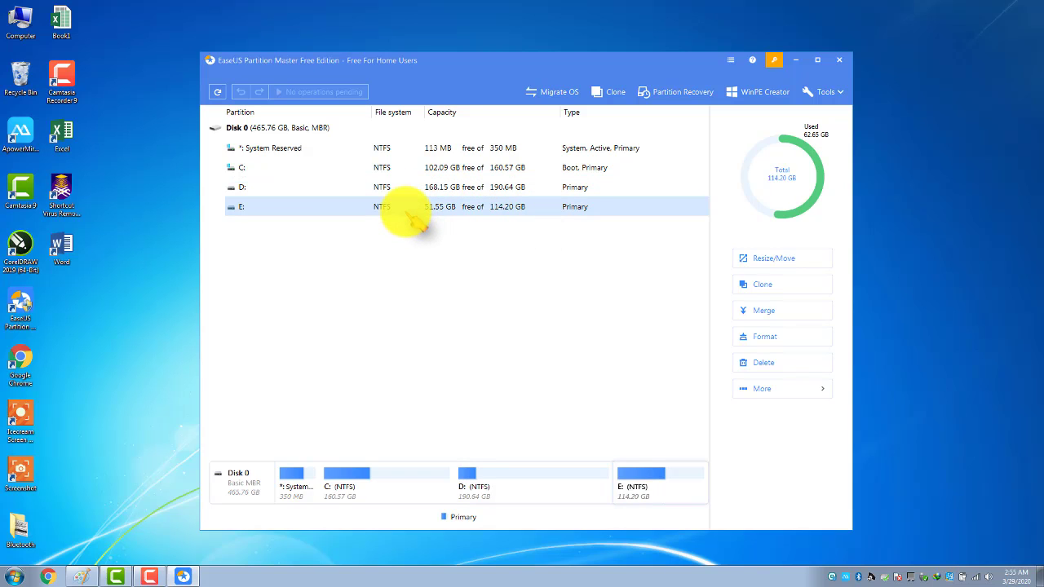
- Shrink partition D: from its beginning to 170.03 GB, leaving unallocated space directly after C:
{"action": "left_click", "coordinate": [401, 194]}
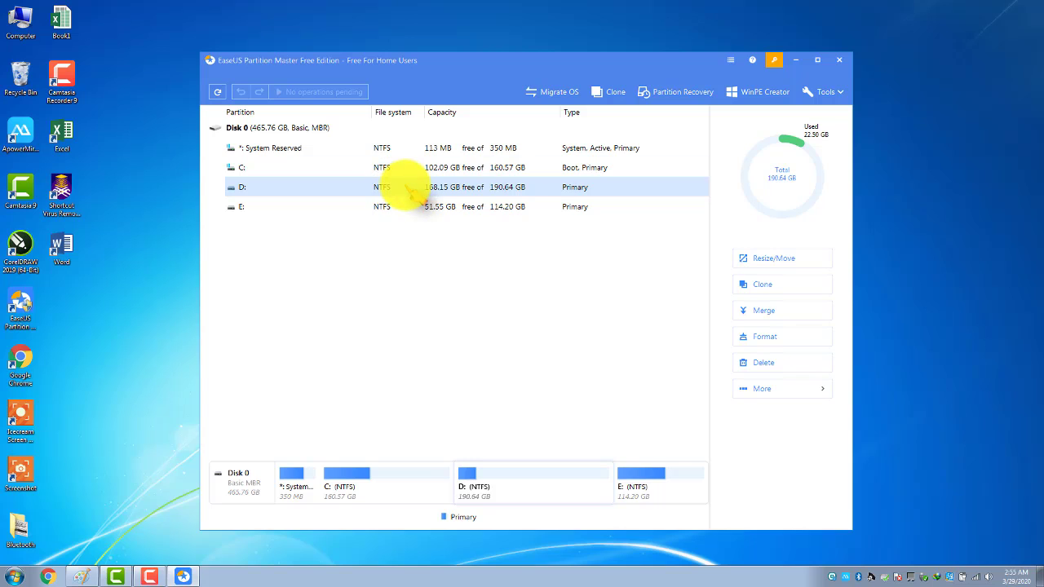
{"action": "right_click", "coordinate": [401, 187]}
{"action": "left_click", "coordinate": [428, 194]}
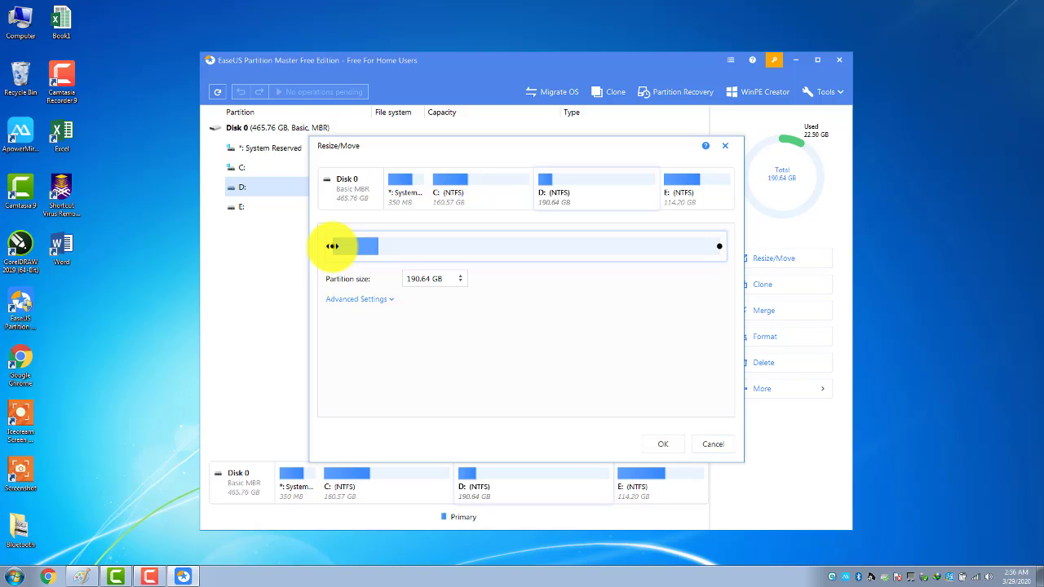
{"action": "left_click_drag", "start_coordinate": [332, 246], "coordinate": [348, 247]}
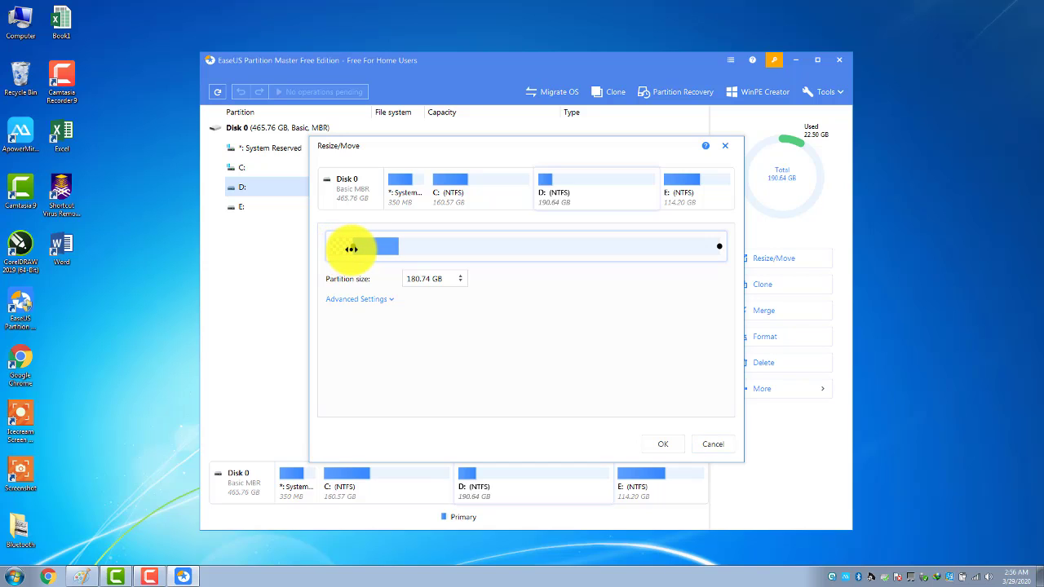
{"action": "left_click_drag", "start_coordinate": [351, 249], "coordinate": [373, 260]}
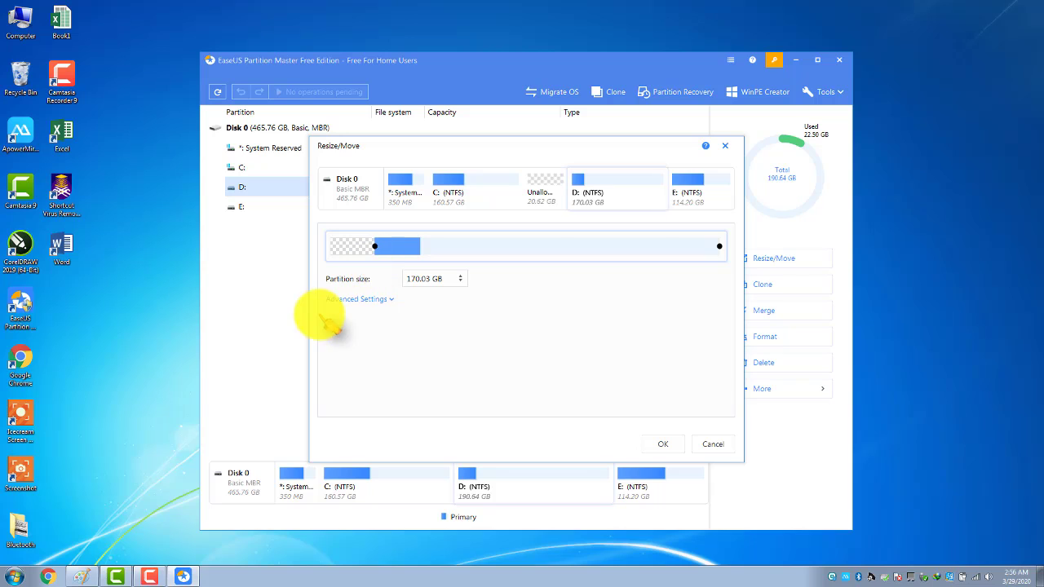
{"action": "left_click", "coordinate": [669, 445]}
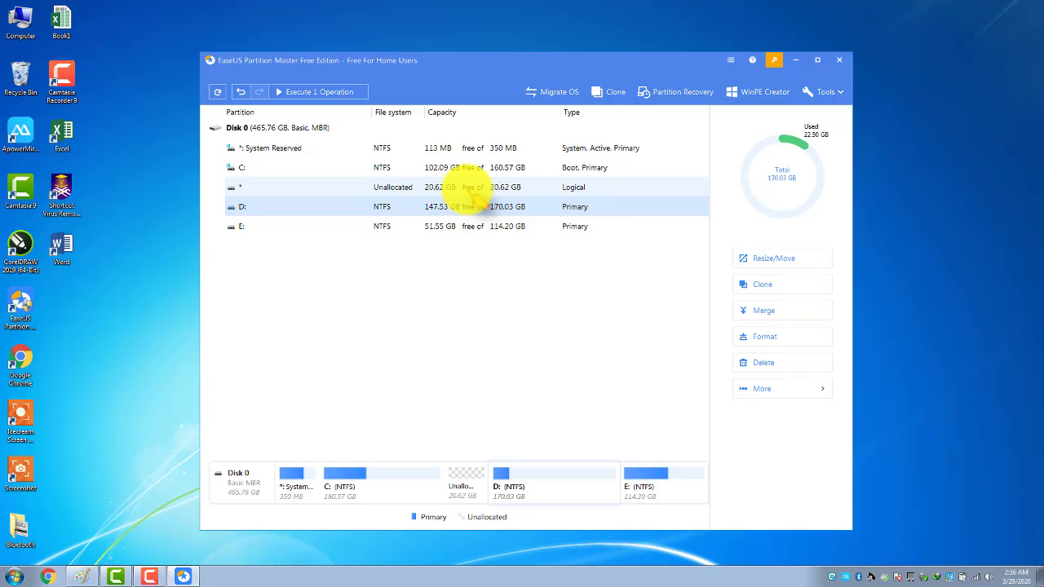
- Try extending partition C: over the adjacent unallocated space to 181.19 GB, and discard the resize
{"action": "right_click", "coordinate": [326, 168]}
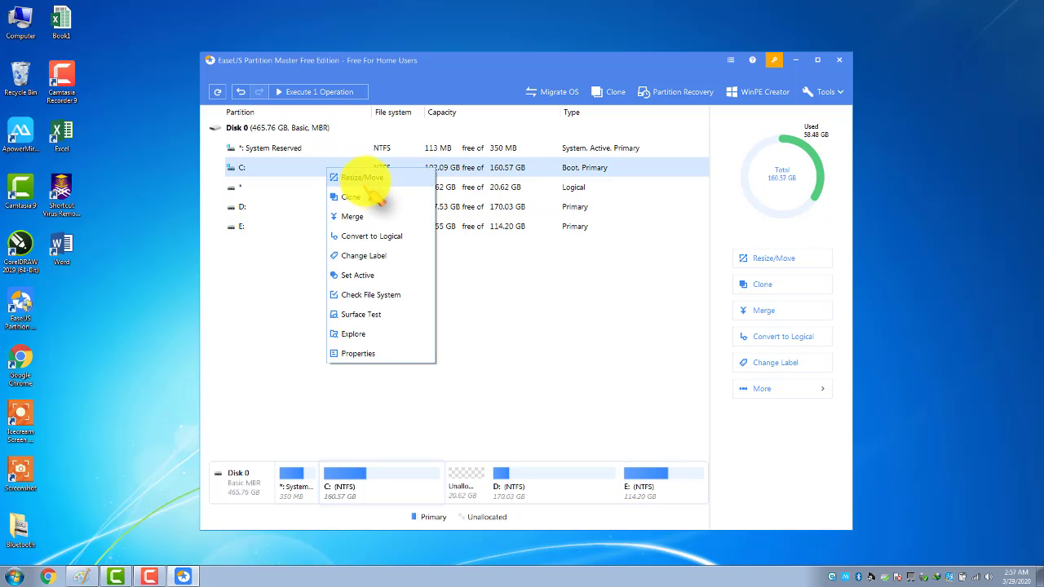
{"action": "left_click", "coordinate": [359, 178]}
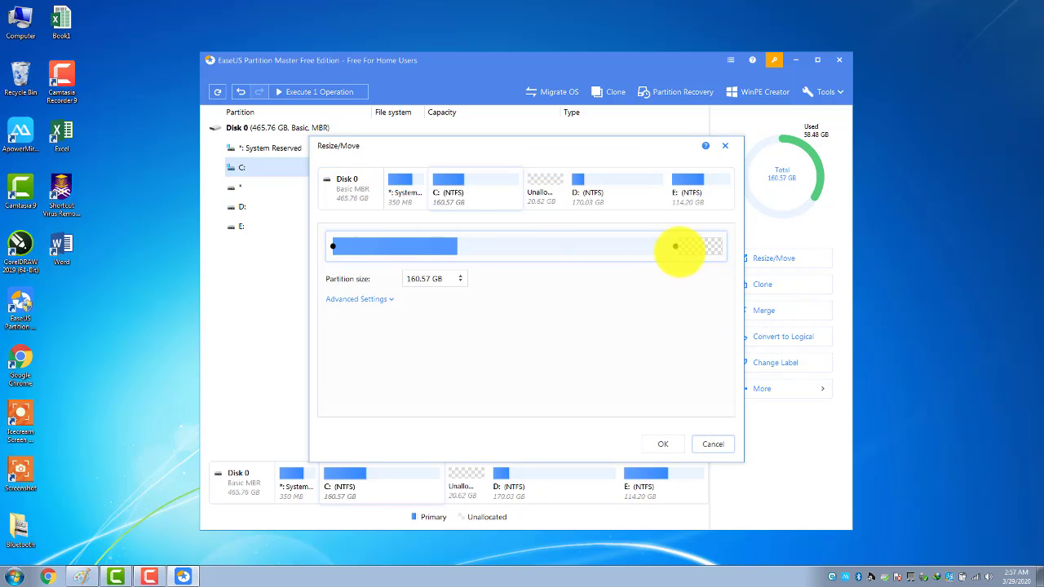
{"action": "left_click_drag", "start_coordinate": [677, 247], "coordinate": [723, 254]}
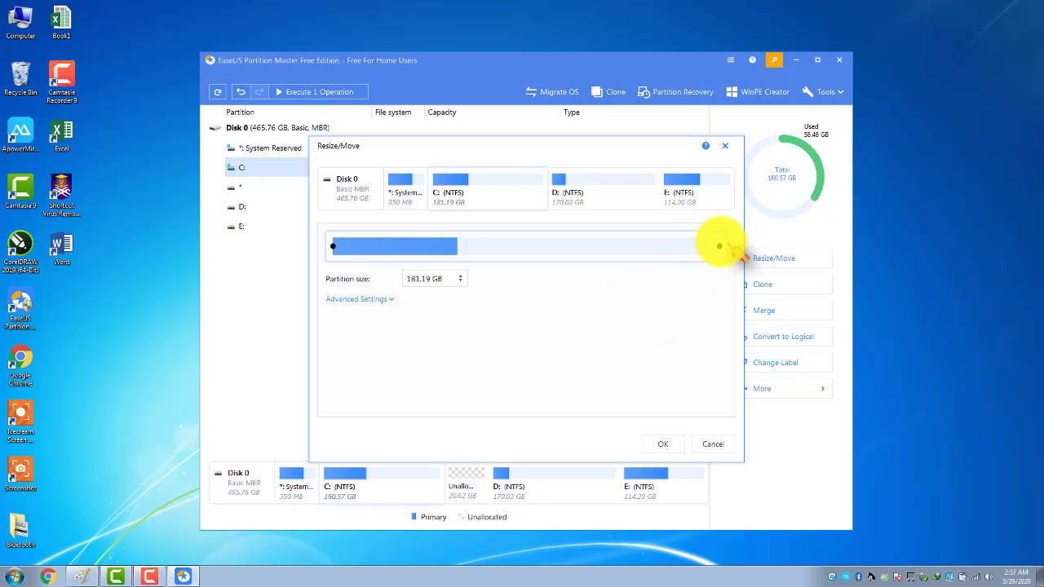
{"action": "mouse_move", "coordinate": [716, 247]}
{"action": "left_mouse_down"}
{"action": "mouse_move", "coordinate": [664, 248]}
{"action": "mouse_move", "coordinate": [726, 245]}
{"action": "left_mouse_up"}
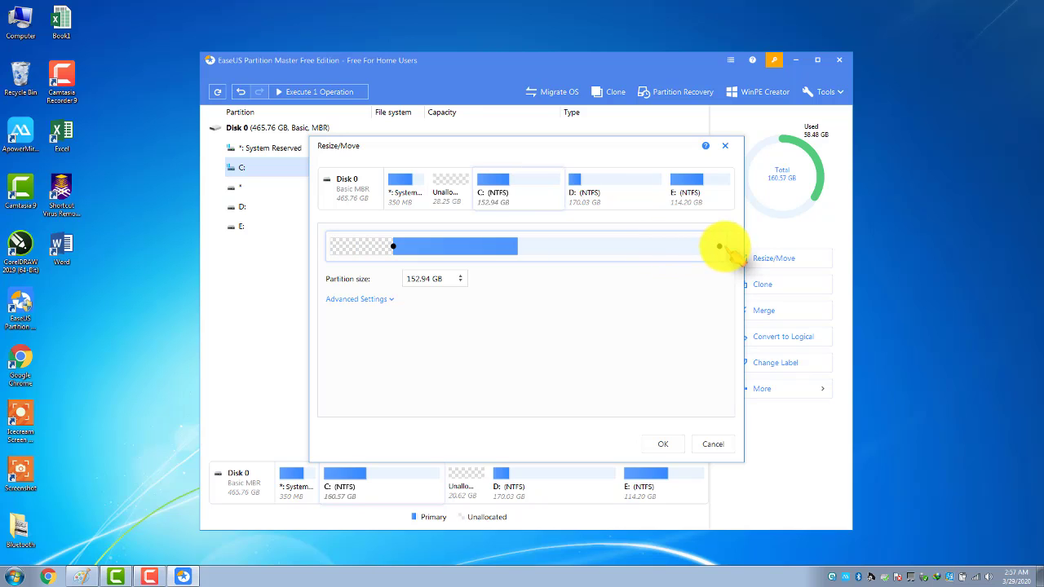
{"action": "left_click", "coordinate": [725, 146]}
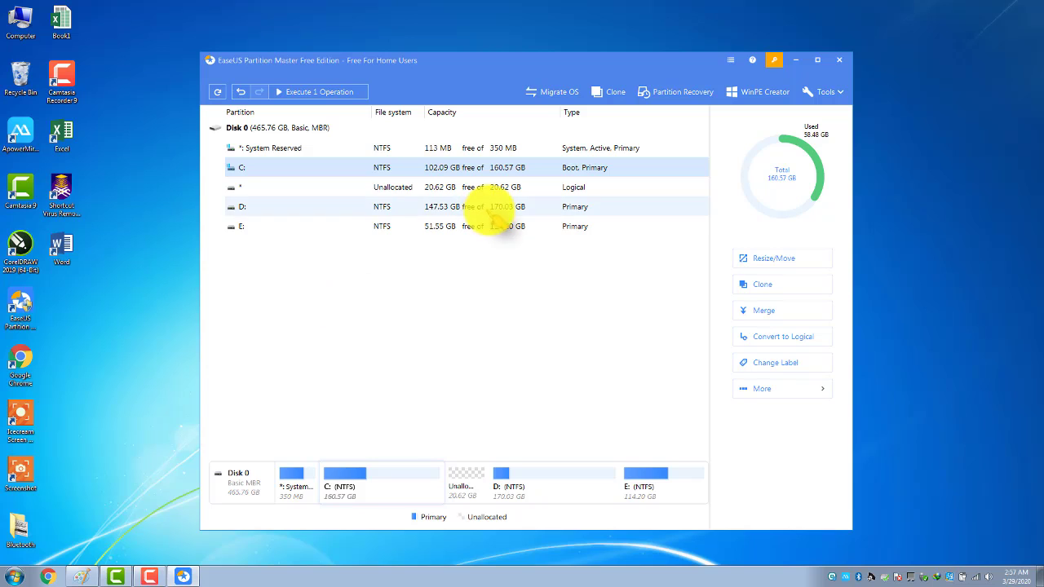
- Check the resize settings of partition E: and close them without changing its size
{"action": "left_click", "coordinate": [383, 232]}
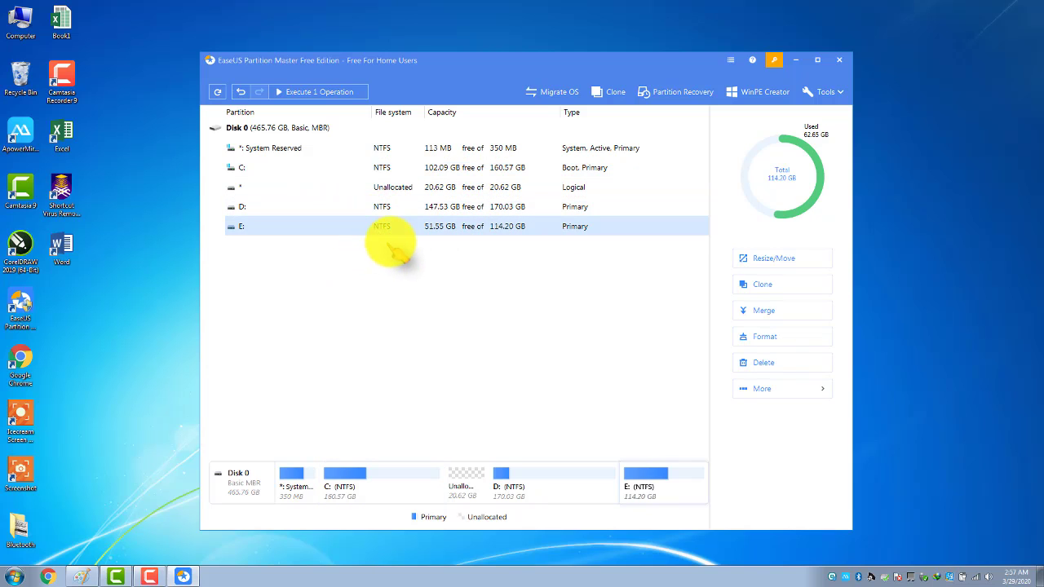
{"action": "right_click", "coordinate": [382, 230]}
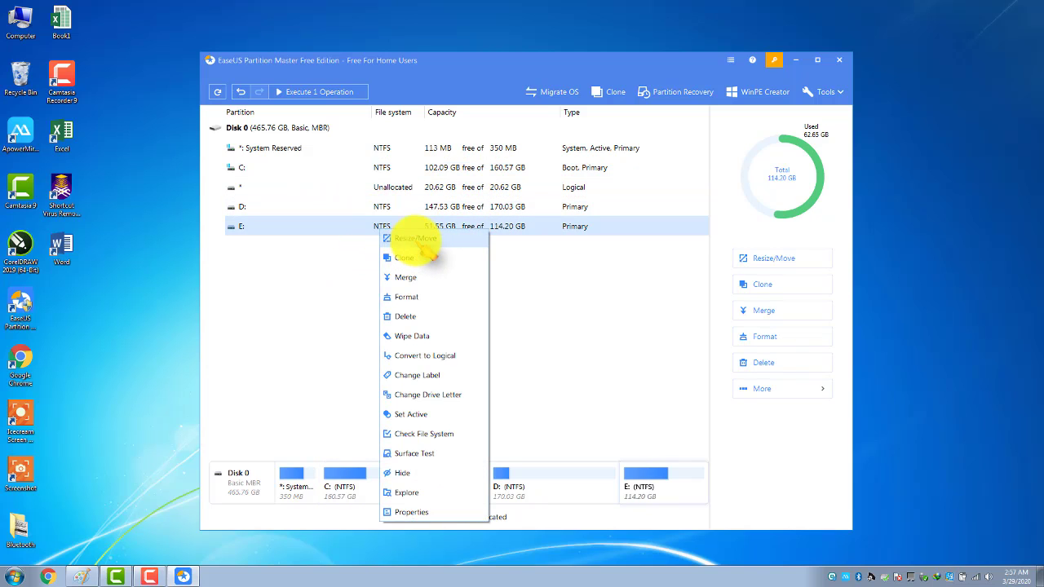
{"action": "left_click", "coordinate": [407, 240]}
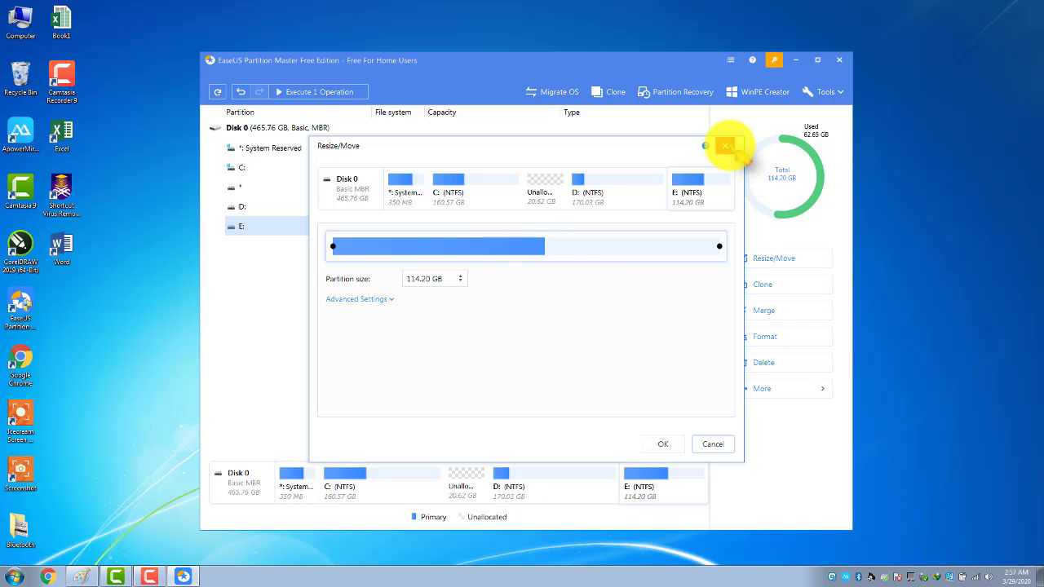
{"action": "left_click", "coordinate": [724, 145]}
- Try expanding partition D: back over the unallocated space to 190.64 GB, and discard the resize
{"action": "left_click", "coordinate": [278, 208]}
{"action": "right_click", "coordinate": [283, 215]}
{"action": "left_click", "coordinate": [300, 223]}
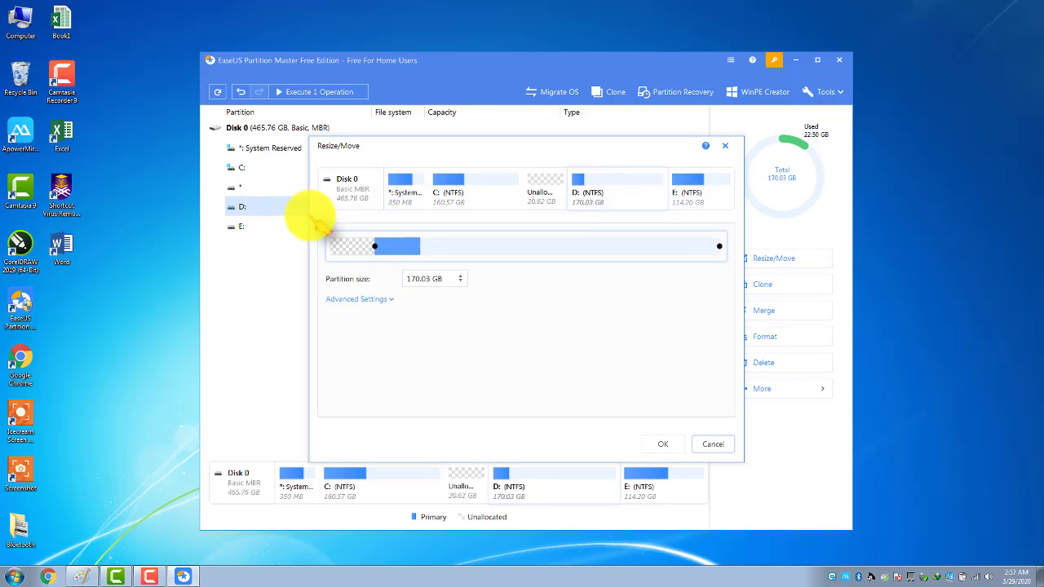
{"action": "left_click_drag", "start_coordinate": [372, 247], "coordinate": [315, 250]}
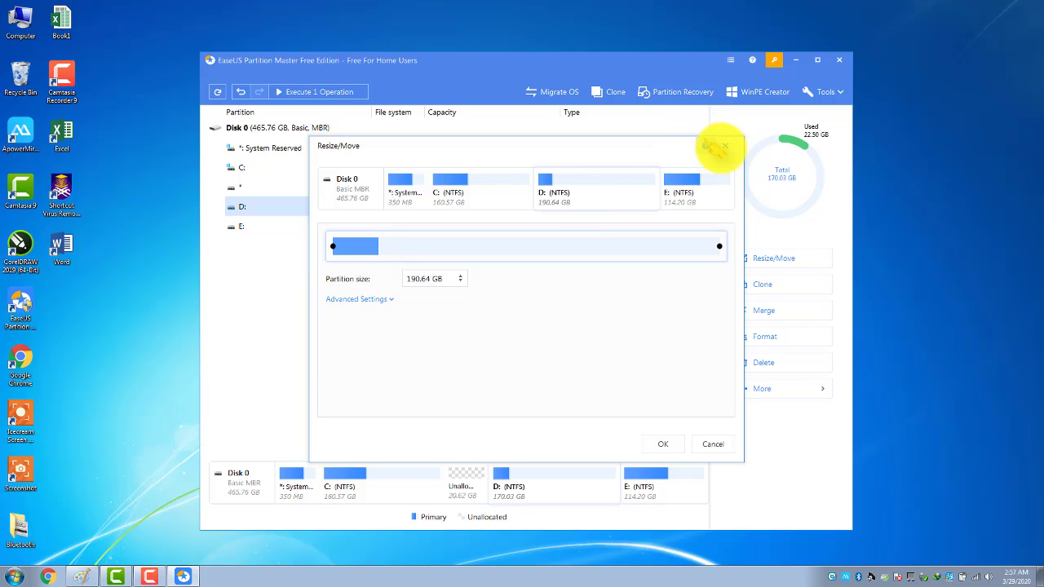
{"action": "left_click", "coordinate": [724, 145]}
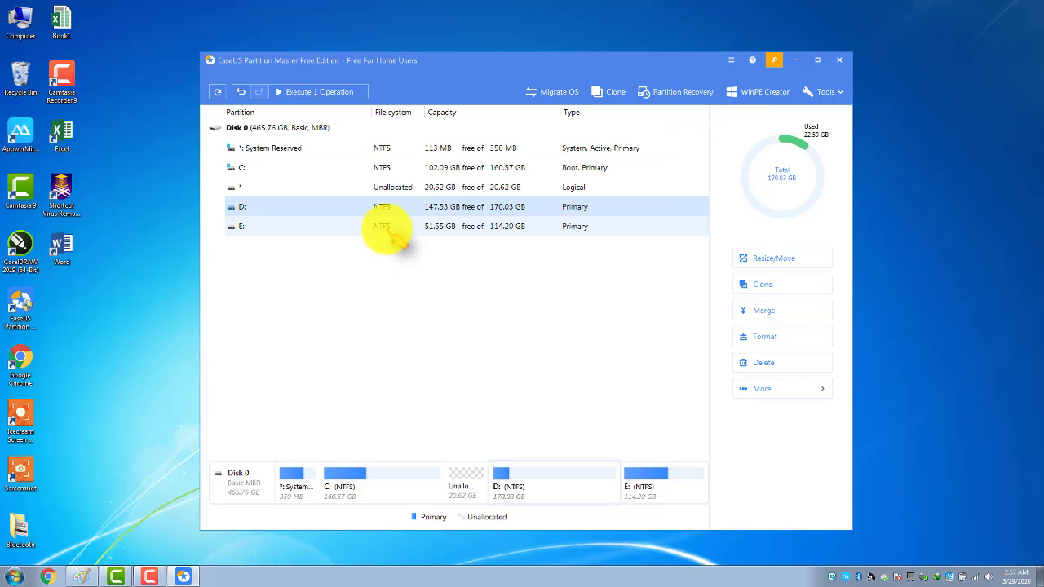
{"action": "right_click", "coordinate": [395, 229]}
{"action": "left_click", "coordinate": [393, 221]}
{"action": "right_click", "coordinate": [400, 211]}
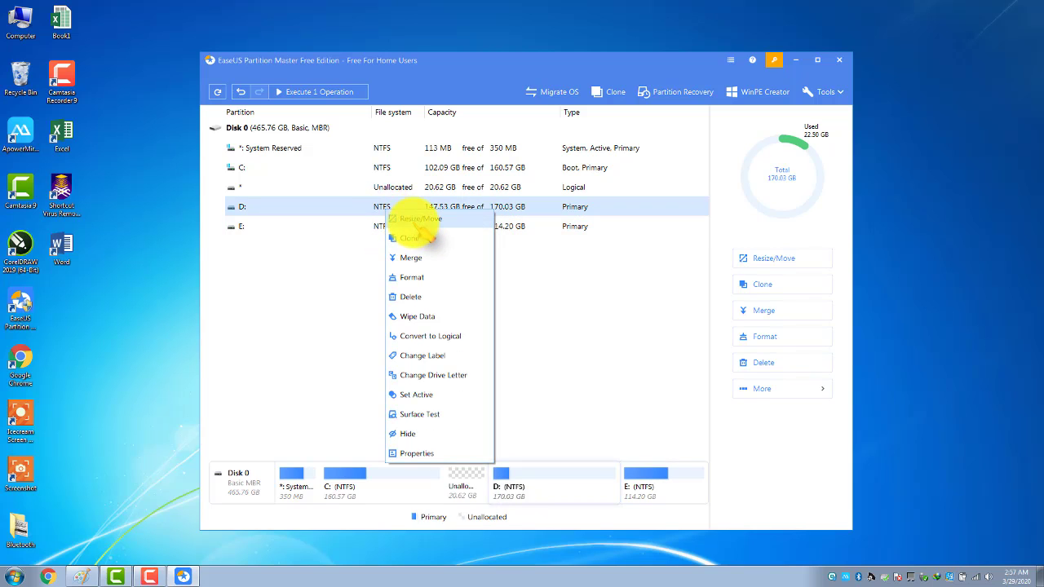
{"action": "left_click", "coordinate": [401, 236]}
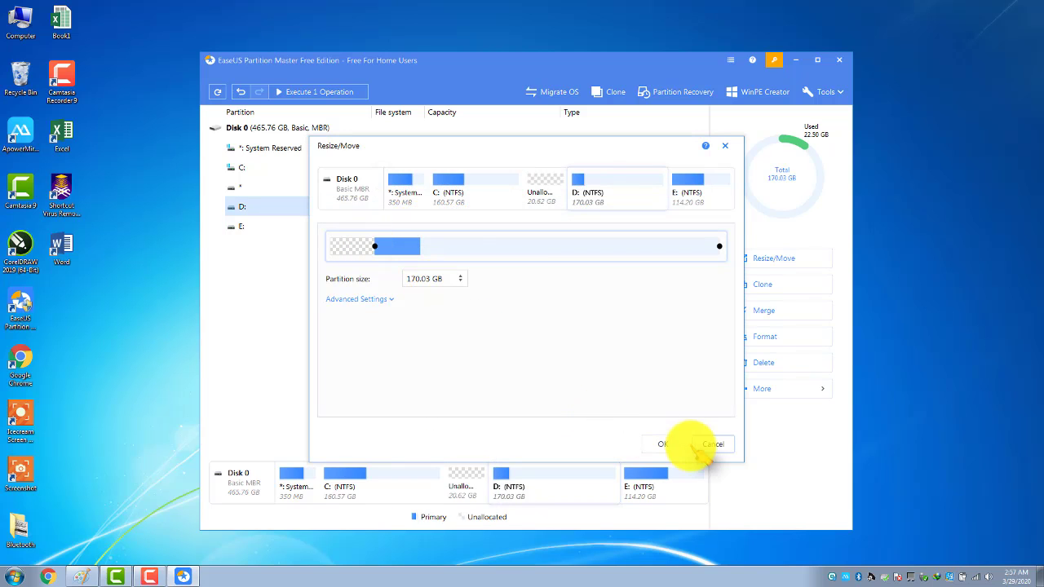
{"action": "left_click", "coordinate": [664, 445]}
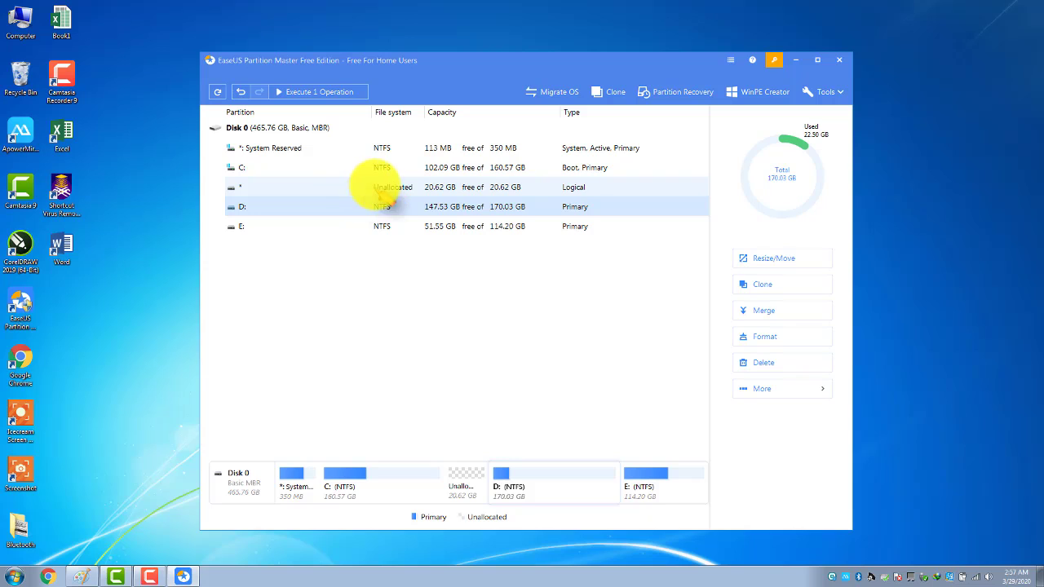
- Extend partition C: over the adjacent unallocated space to 181.19 GB and accept the resize
{"action": "left_click", "coordinate": [382, 168]}
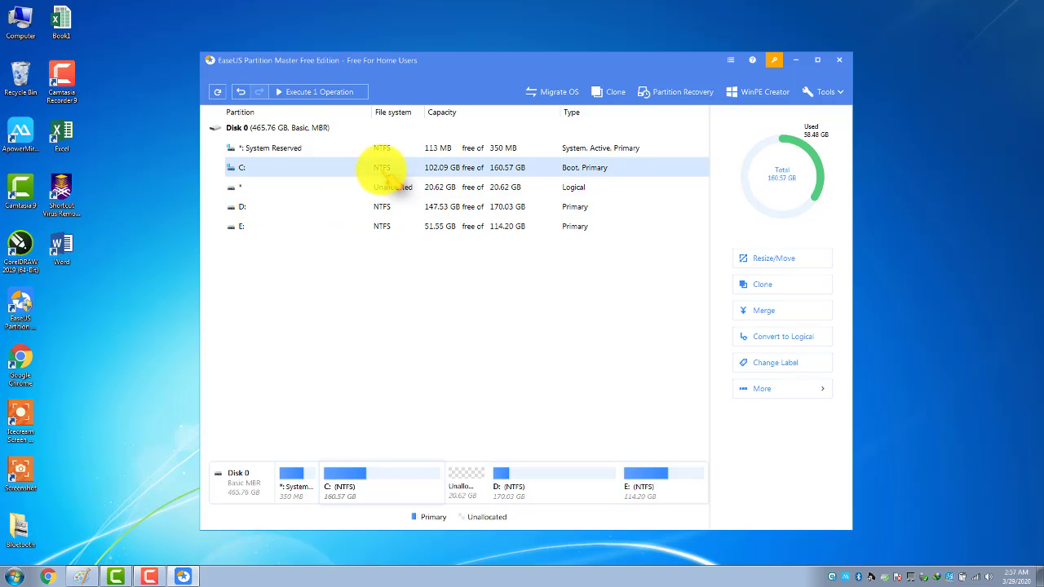
{"action": "left_click", "coordinate": [394, 188]}
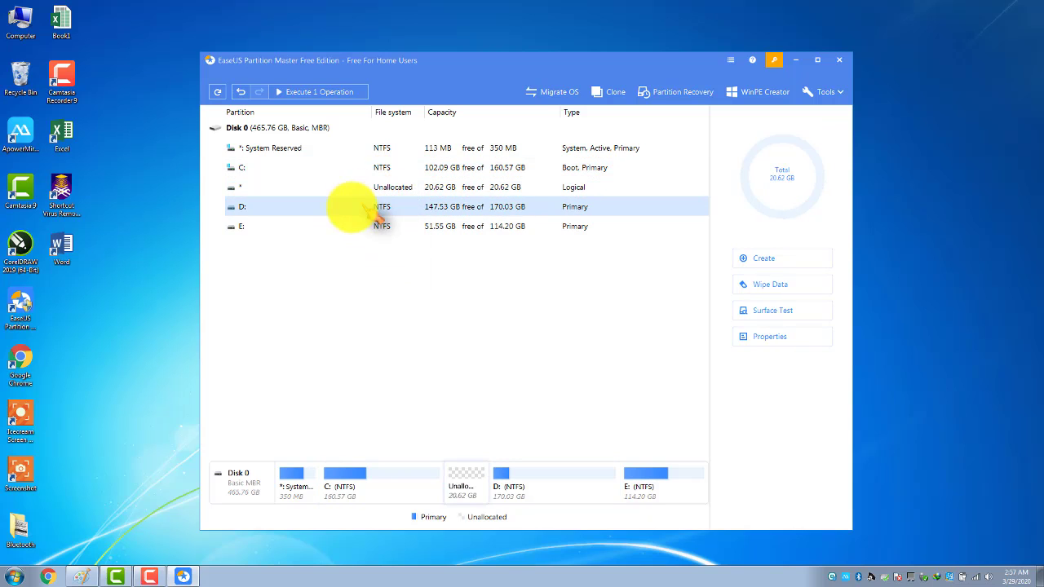
{"action": "right_click", "coordinate": [376, 166]}
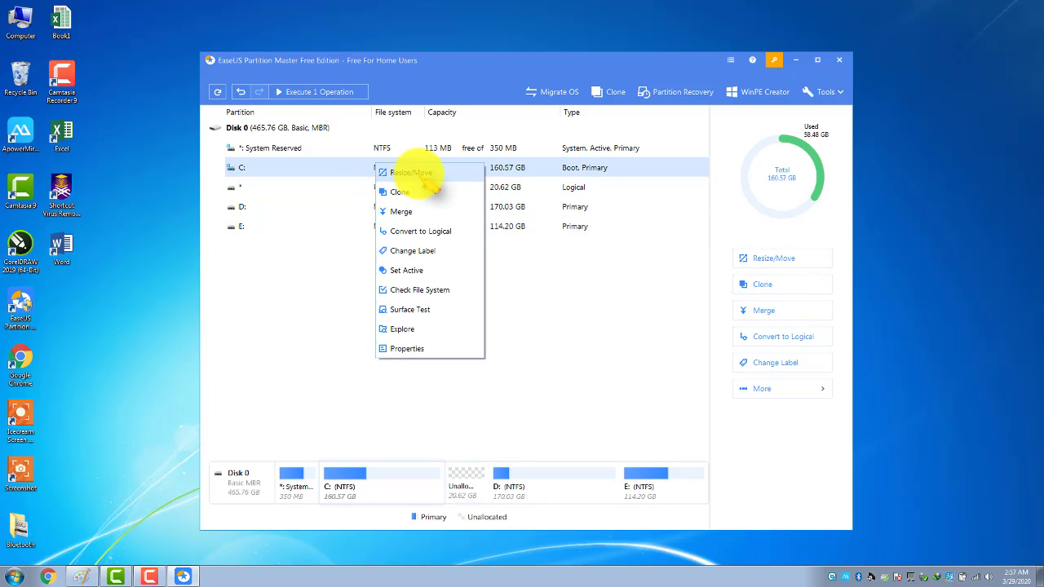
{"action": "left_click", "coordinate": [420, 173]}
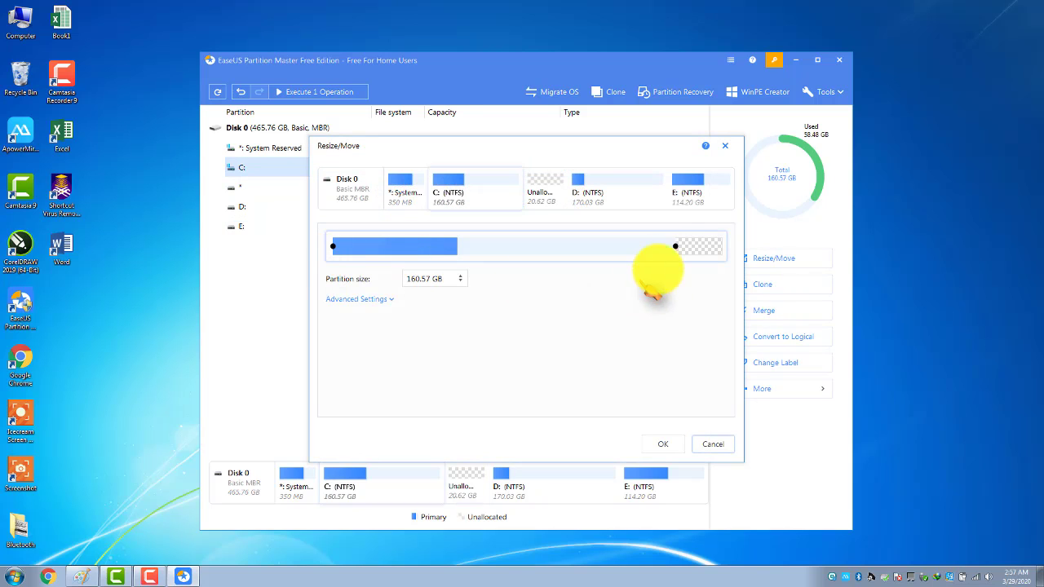
{"action": "left_click_drag", "start_coordinate": [676, 242], "coordinate": [741, 251]}
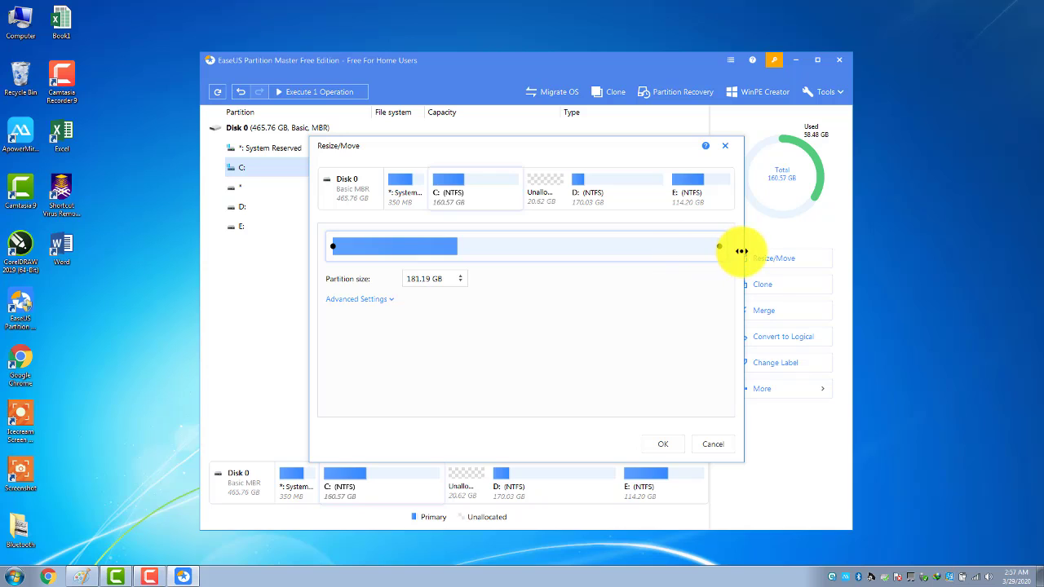
{"action": "left_click", "coordinate": [665, 446]}
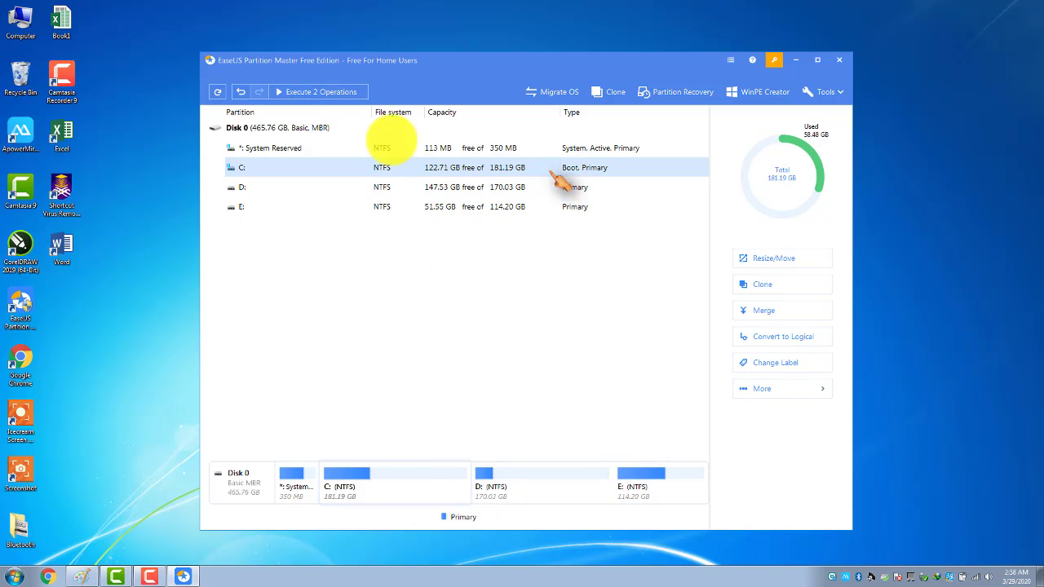
- Execute the two pending resize operations for partitions D: and C: and apply them to the disk
{"action": "left_click", "coordinate": [308, 91]}
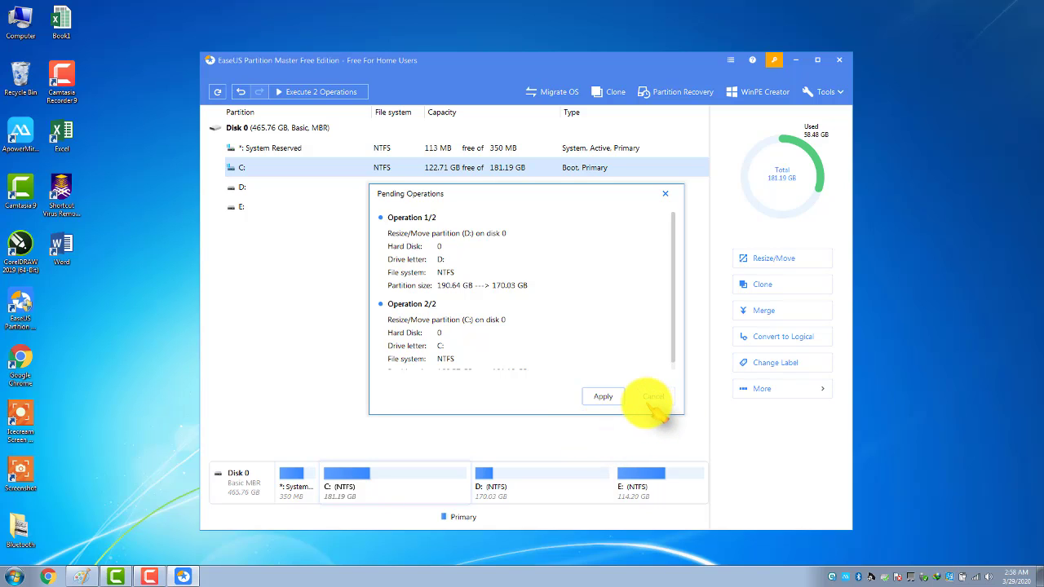
{"action": "left_click", "coordinate": [622, 398]}
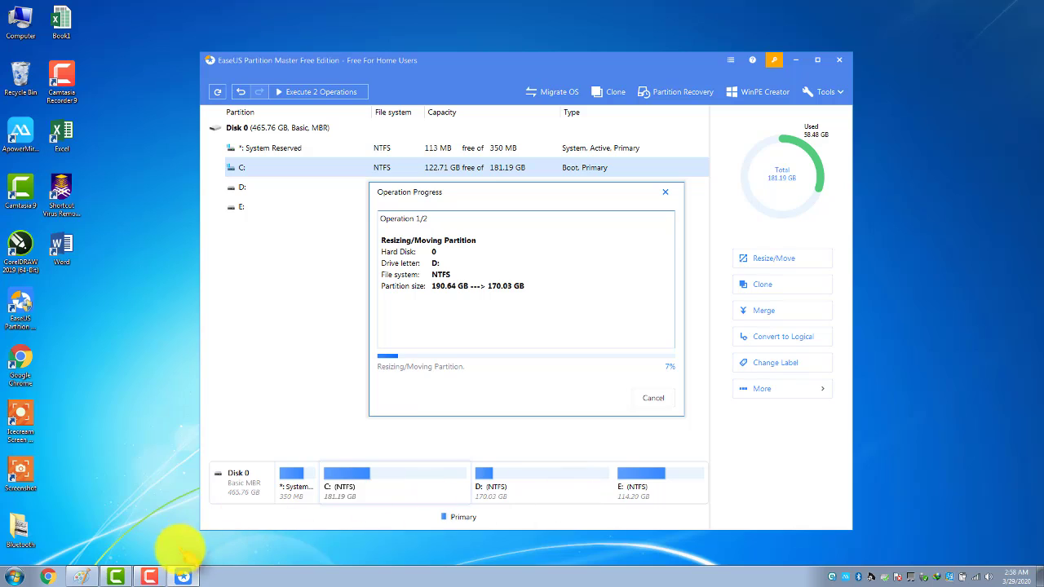
- Check the hard disk drives in the Computer window while the resize runs, and close the window
{"action": "mouse_move", "coordinate": [149, 577]}
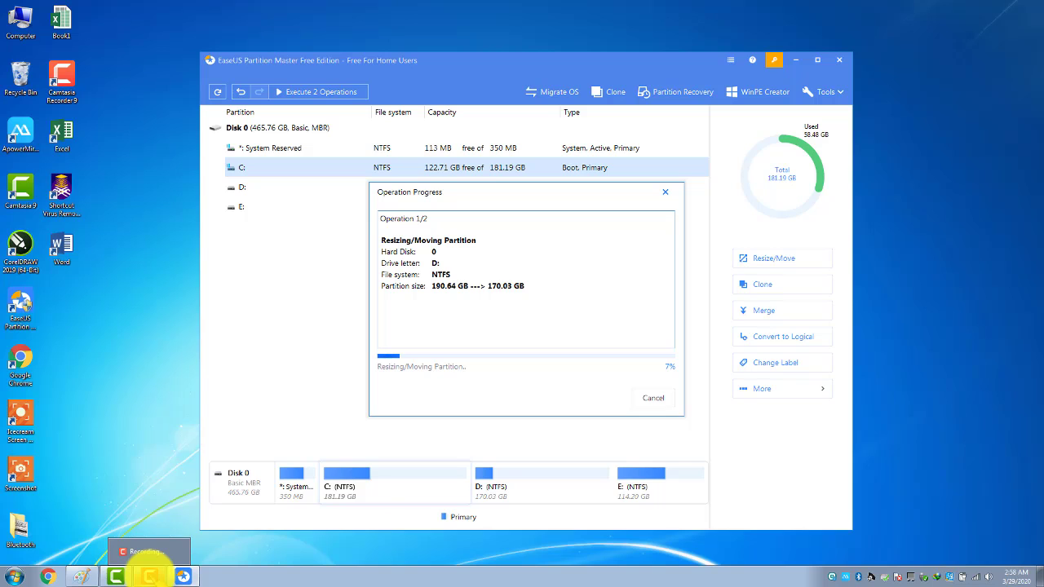
{"action": "double_click", "coordinate": [23, 31]}
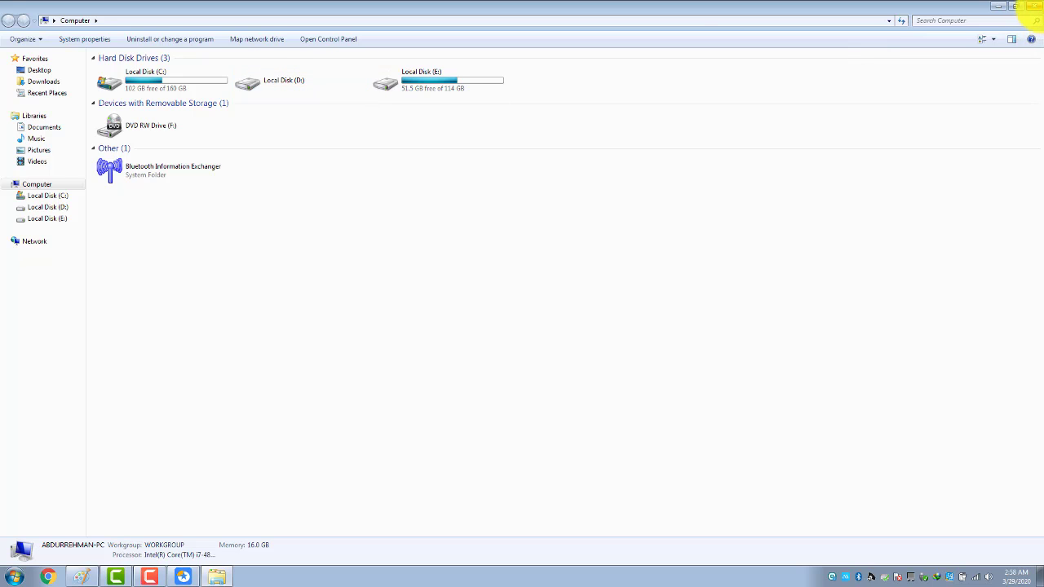
{"action": "left_click", "coordinate": [1031, 6]}
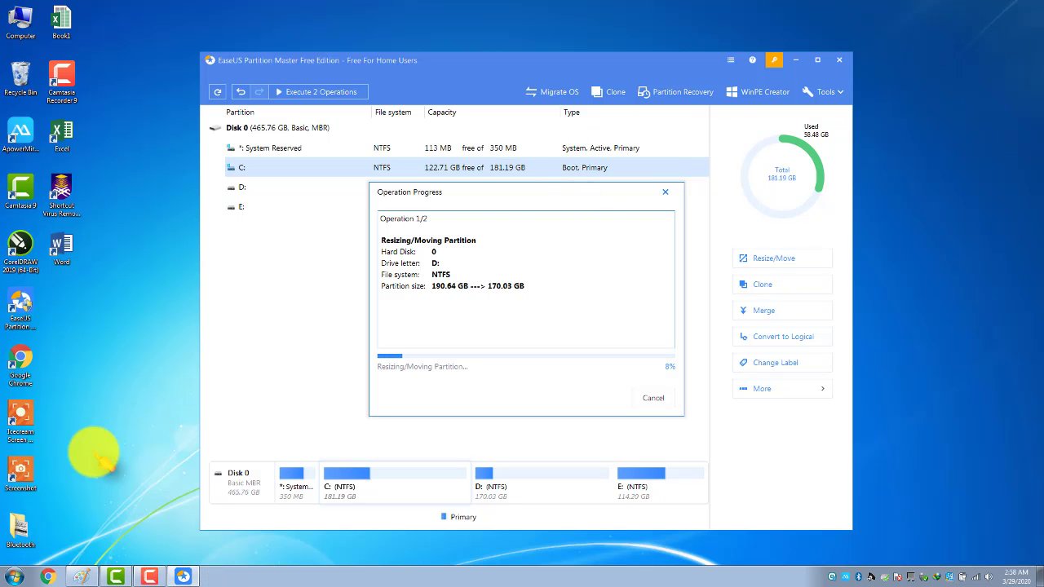
{"action": "left_click", "coordinate": [149, 576]}
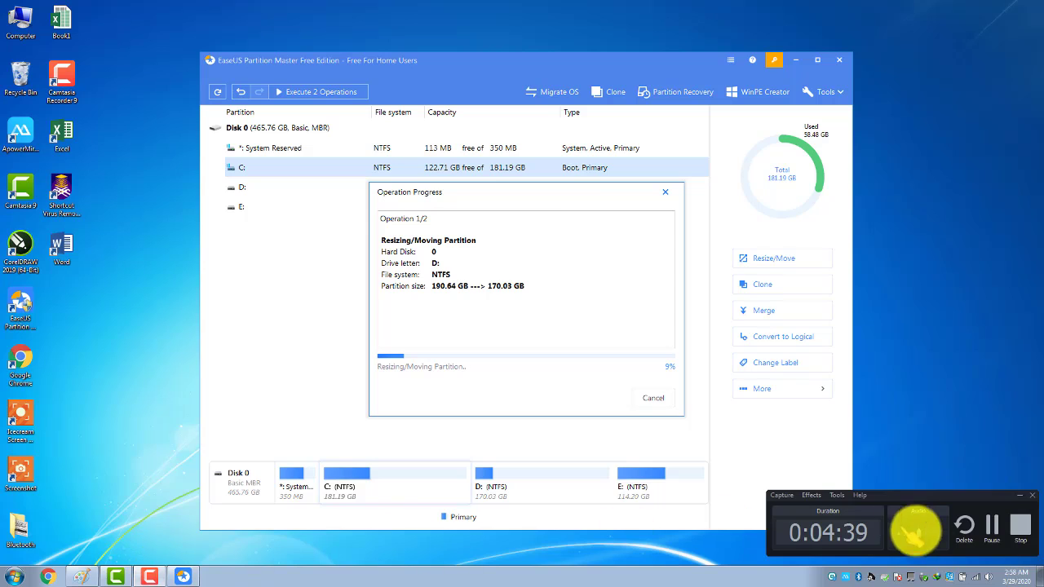
{"action": "left_click", "coordinate": [991, 526]}
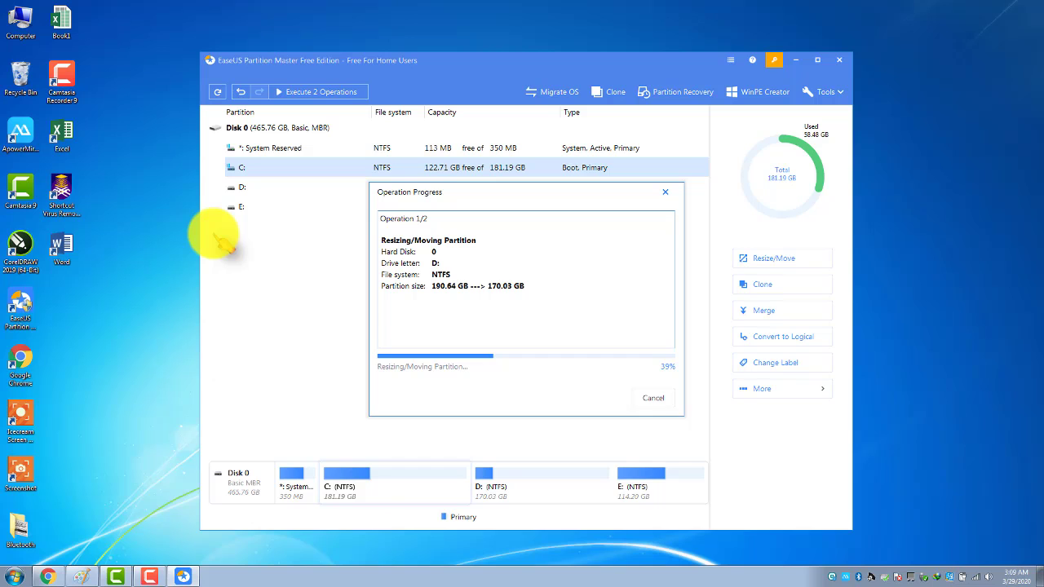
- Recheck the drives' sizes in the Computer window during the ongoing operation, and close it
{"action": "double_click", "coordinate": [20, 18]}
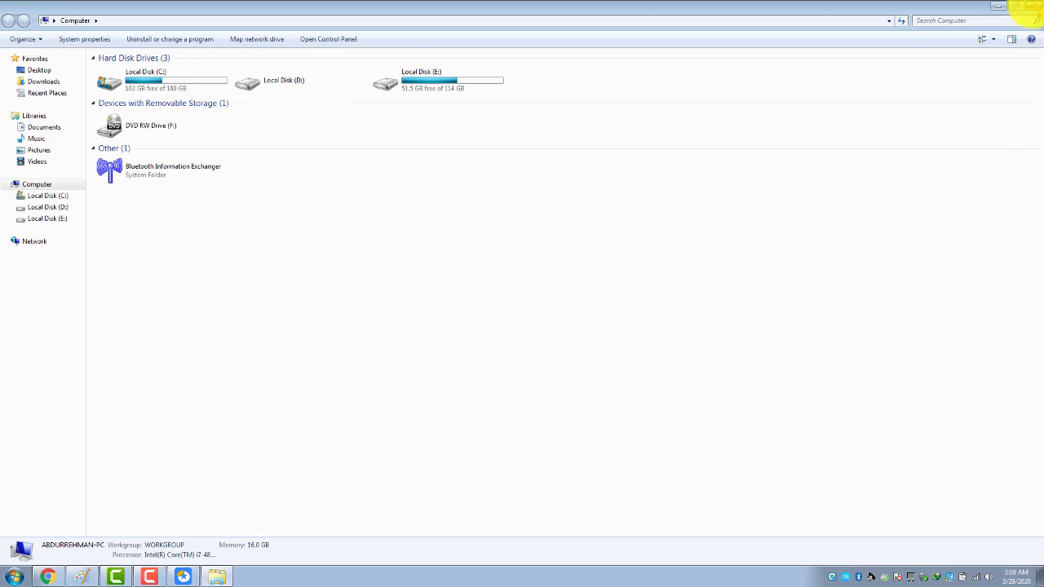
{"action": "left_click", "coordinate": [1031, 6]}
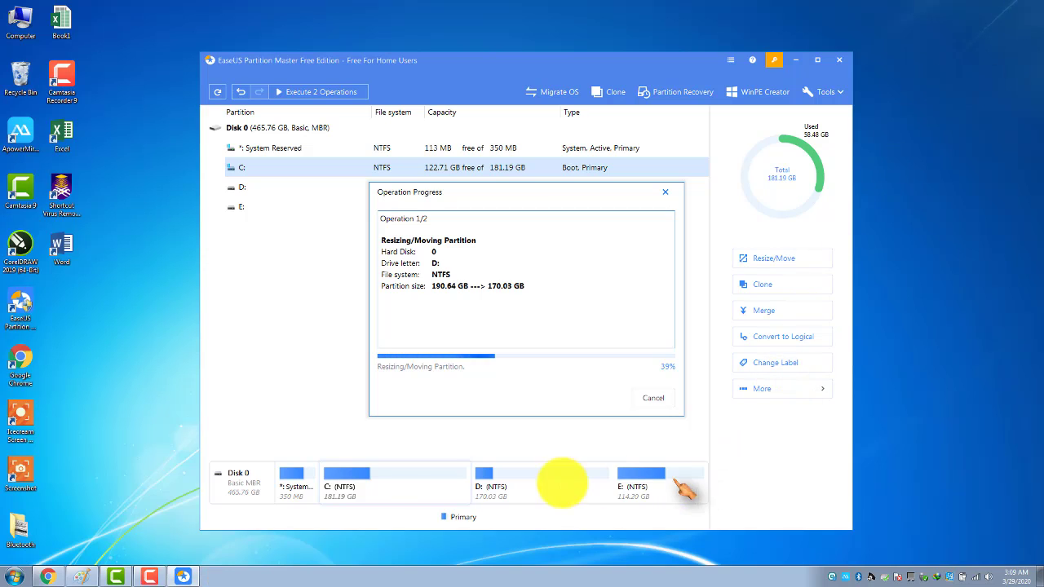
{"action": "mouse_move", "coordinate": [151, 577]}
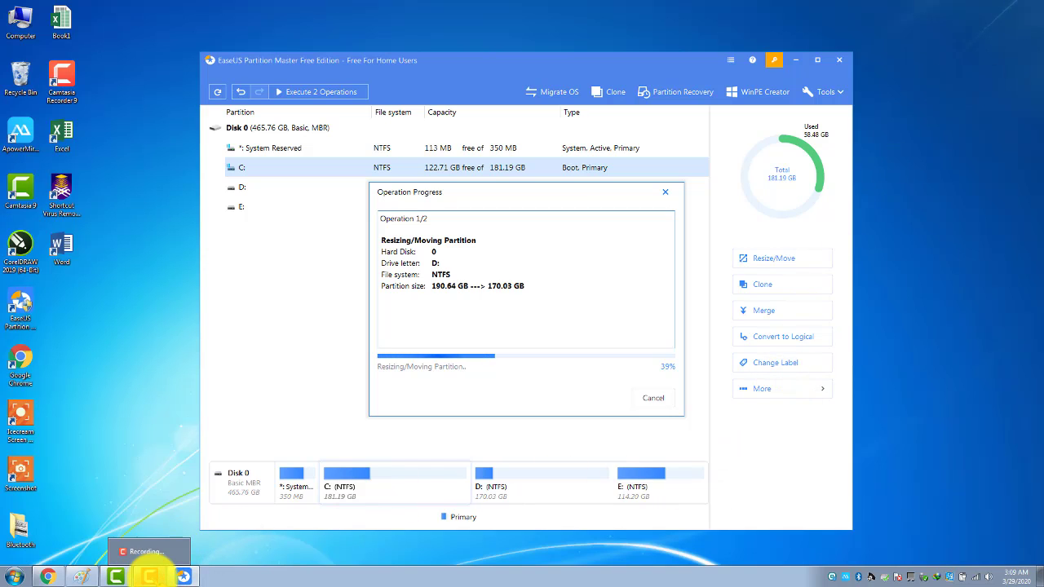
{"action": "left_click", "coordinate": [151, 576]}
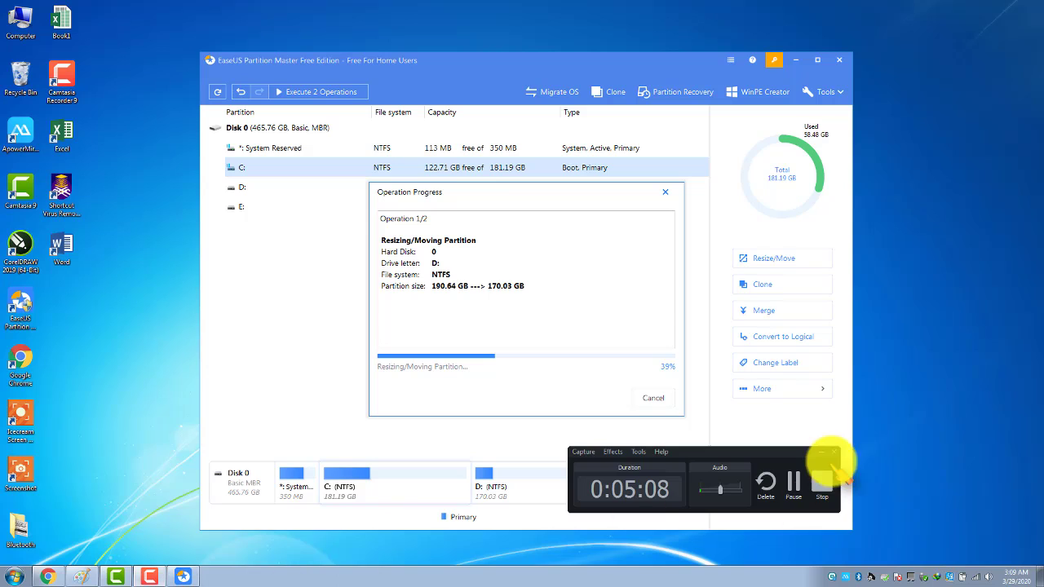
{"action": "left_click_drag", "start_coordinate": [787, 460], "coordinate": [949, 502]}
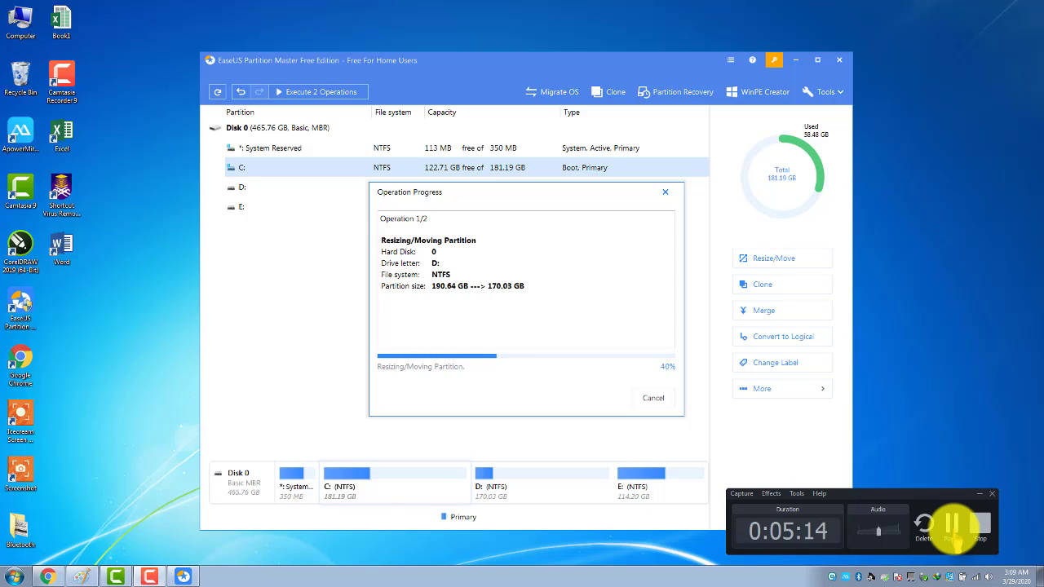
{"action": "left_click", "coordinate": [951, 528]}
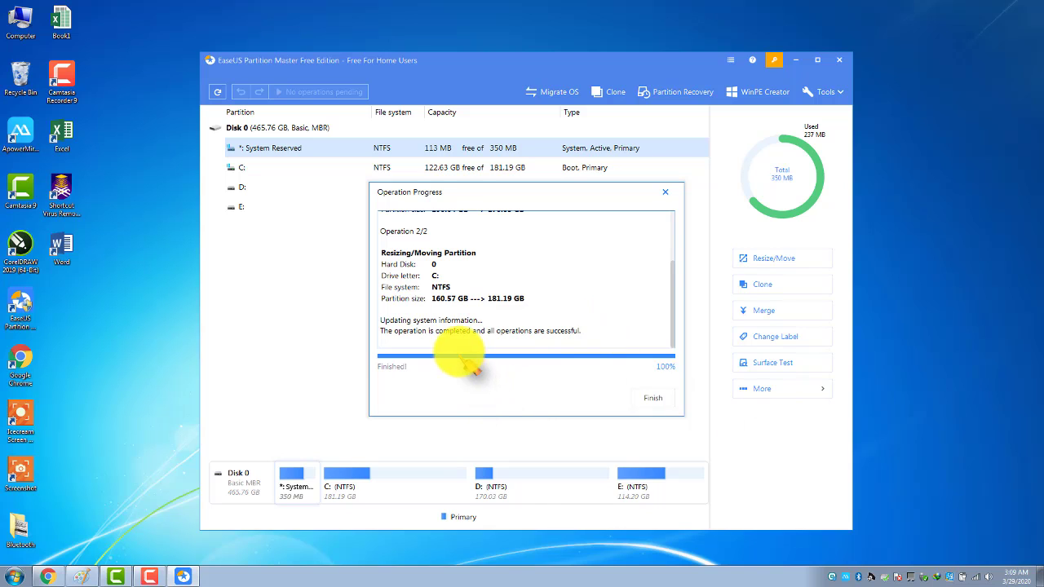
- Finish the completed resize operations and dismiss the rating request without giving feedback
{"action": "left_click", "coordinate": [652, 398]}
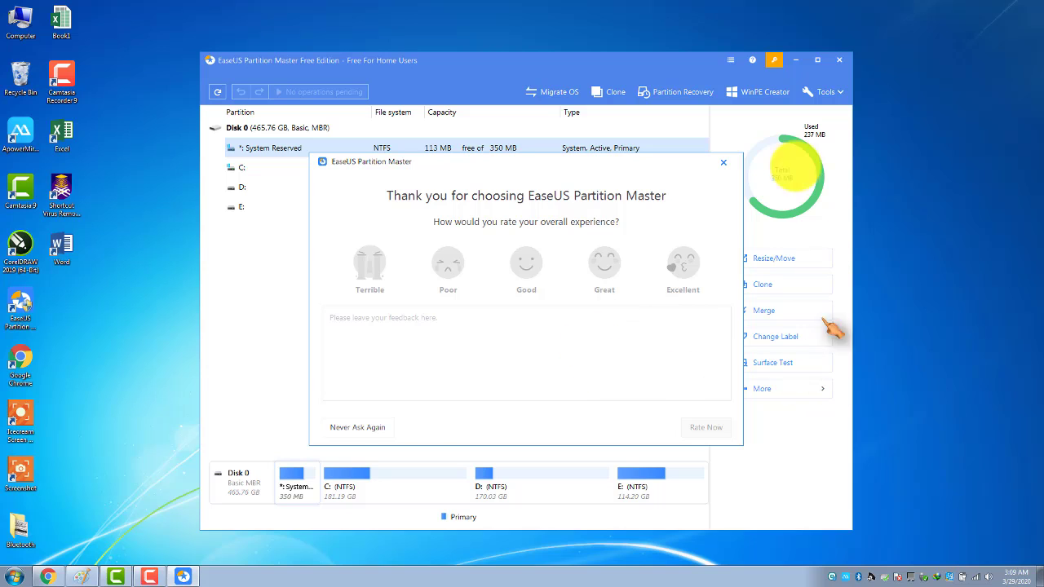
{"action": "left_click", "coordinate": [724, 162]}
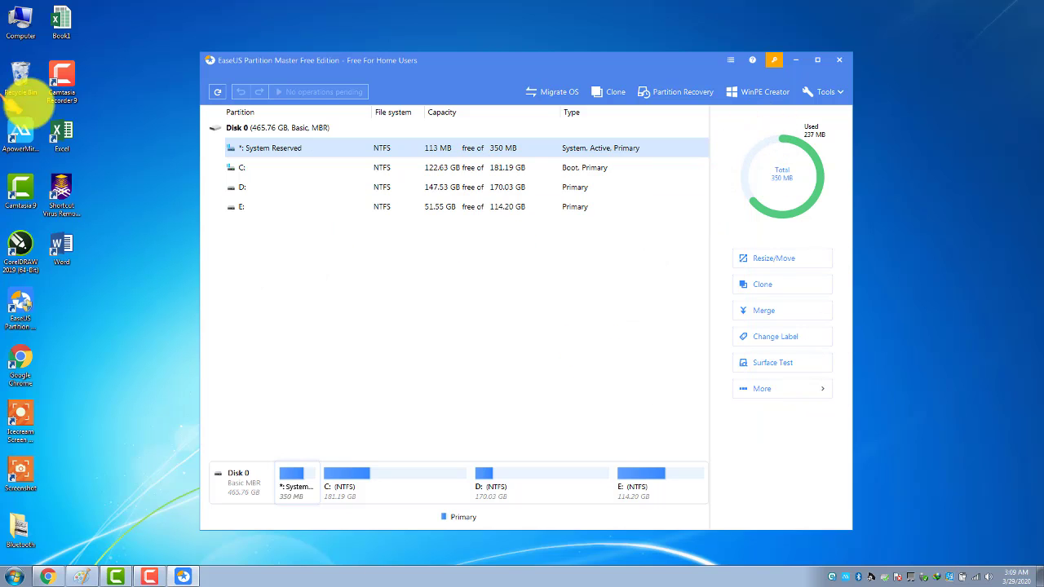
- Examine the new sizes of drives D: and C: in the Computer window
{"action": "double_click", "coordinate": [20, 16]}
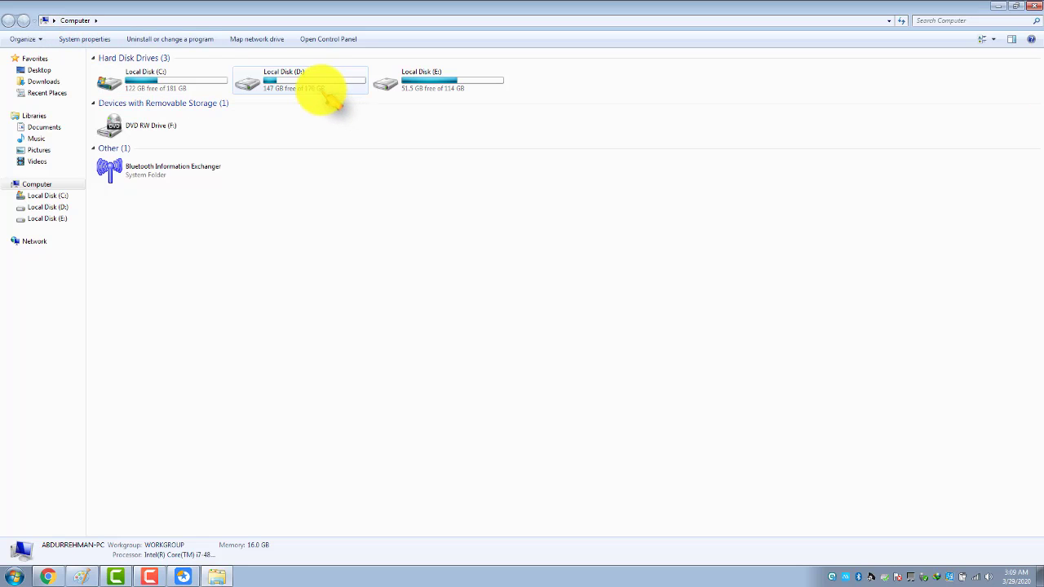
{"action": "left_click", "coordinate": [323, 92]}
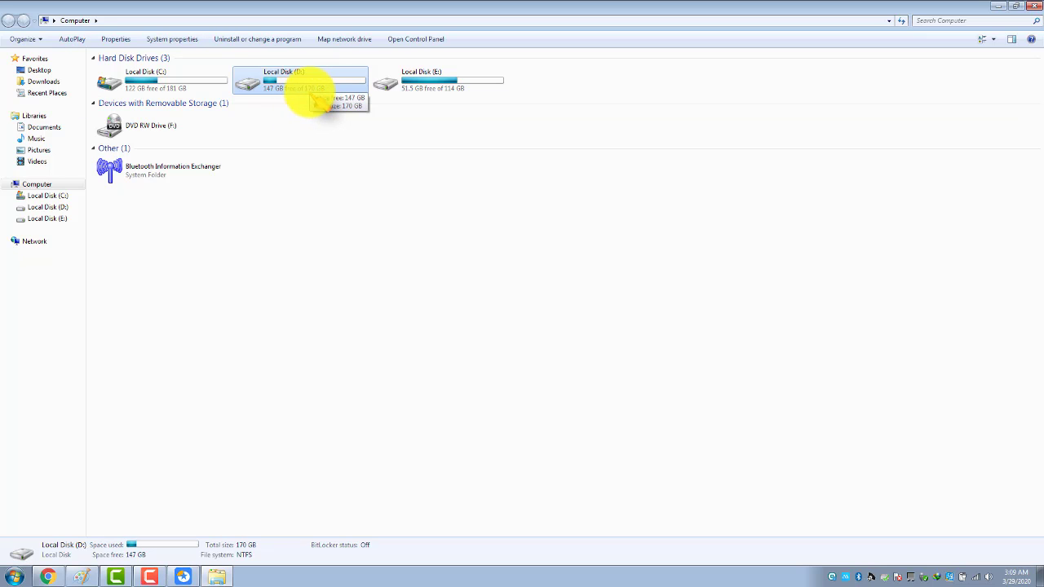
{"action": "left_click", "coordinate": [183, 88]}
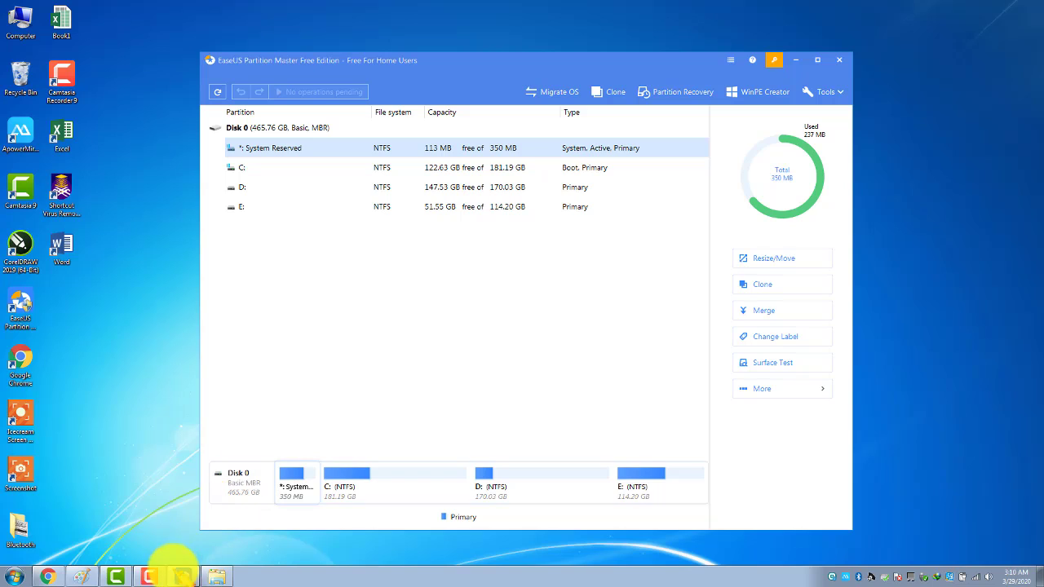
{"action": "mouse_move", "coordinate": [150, 575]}
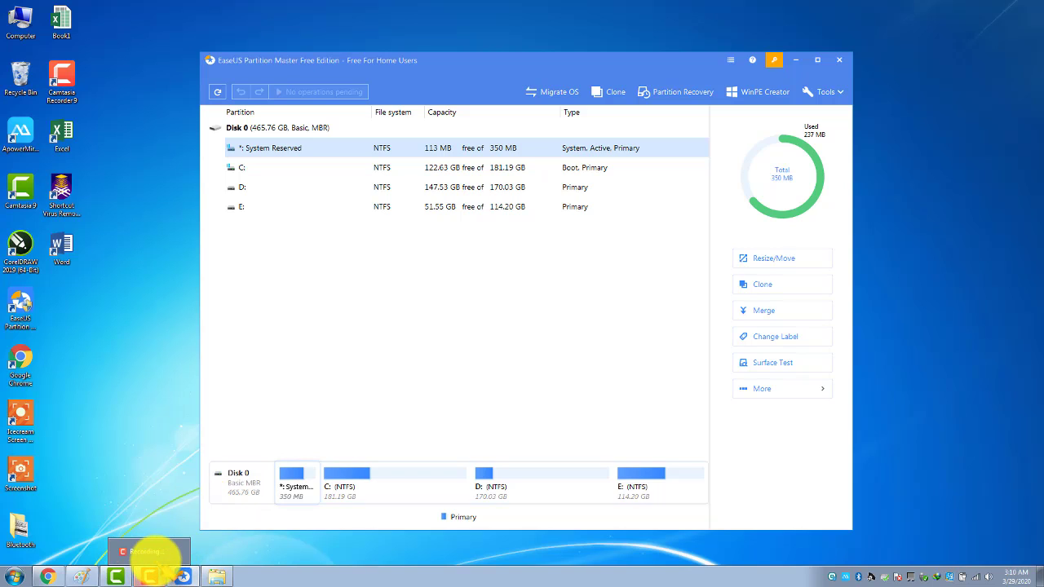